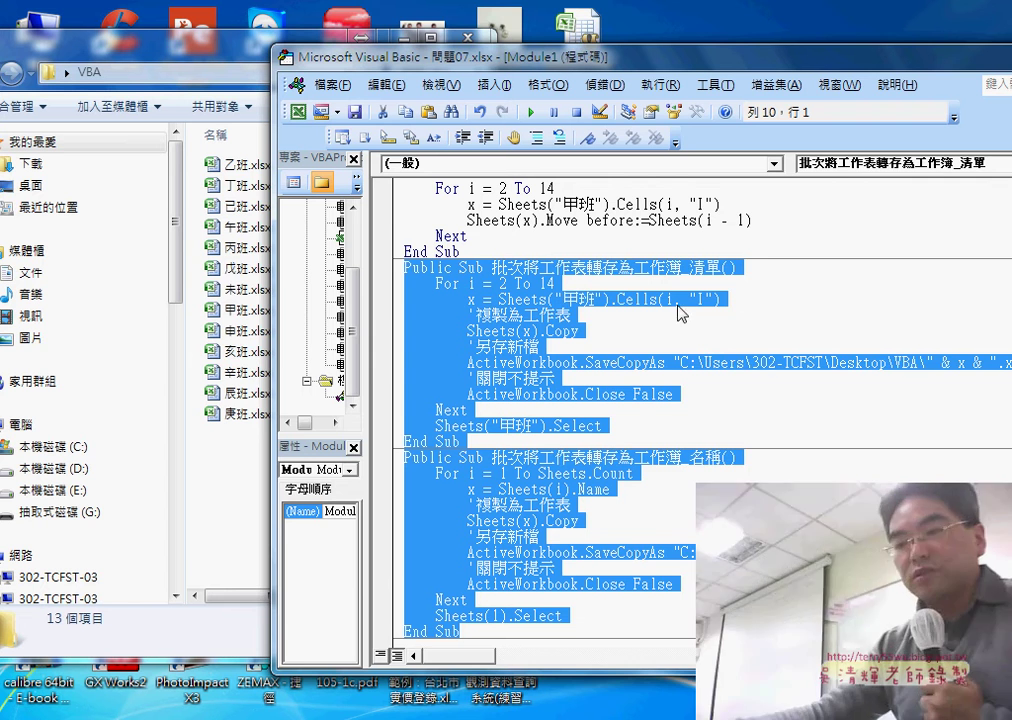
Replace the final 批次將工作表轉存為工作簿_名稱 procedure with the pasted Sub 刪除檔案()
left_click_drag(527, 47, 492, 36)
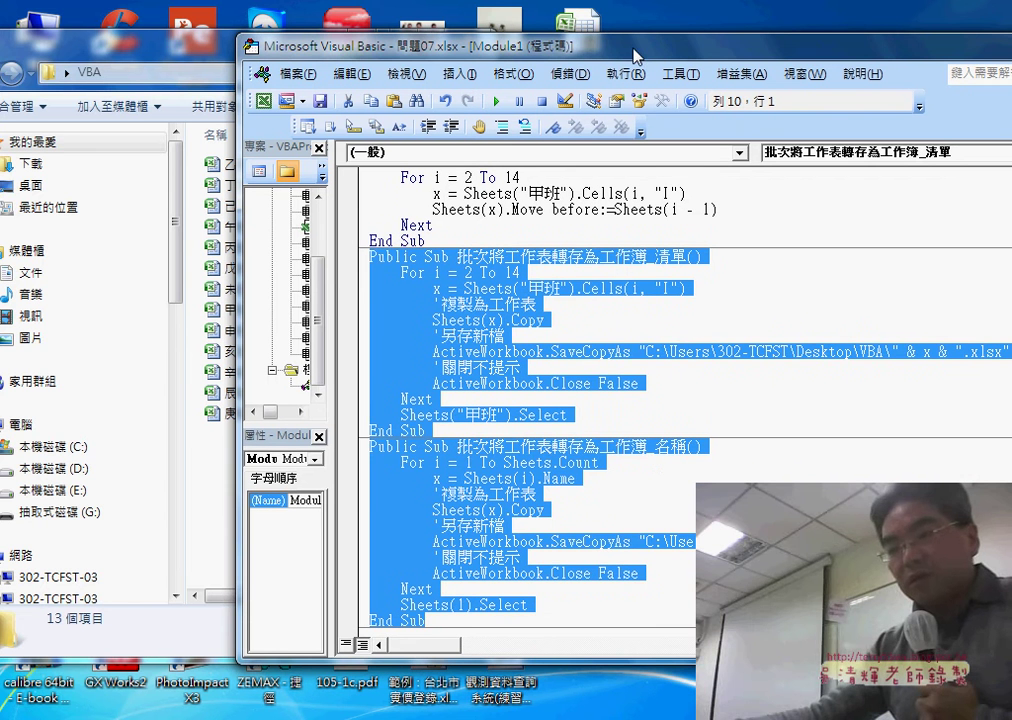
left_click(571, 415)
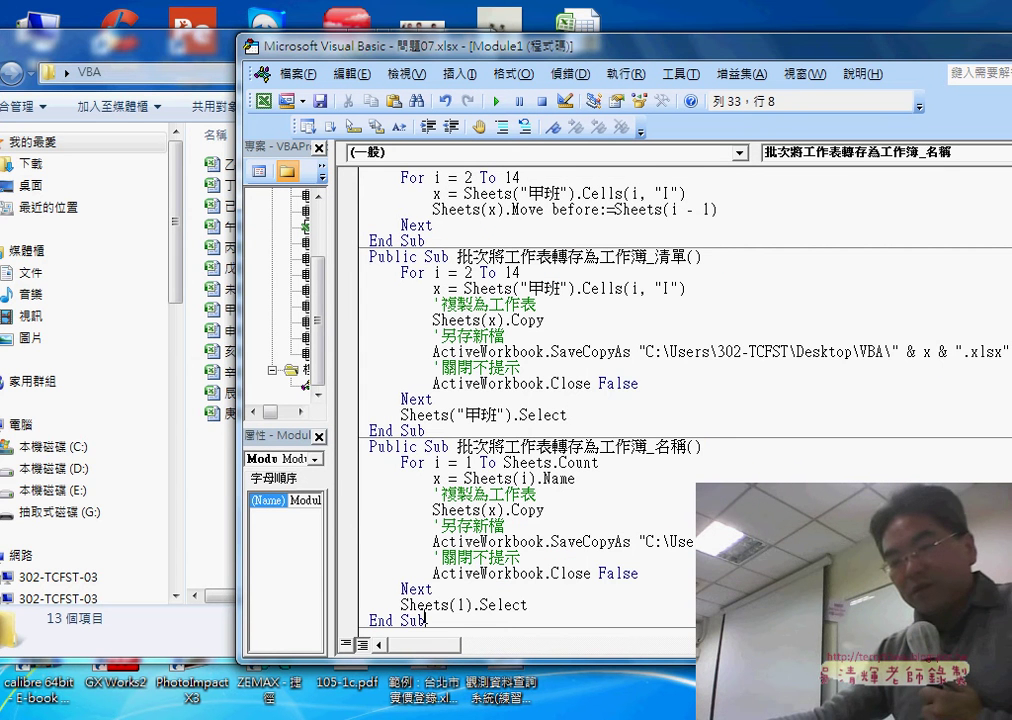
left_click_drag(463, 622, 347, 447)
key("ctrl+v")
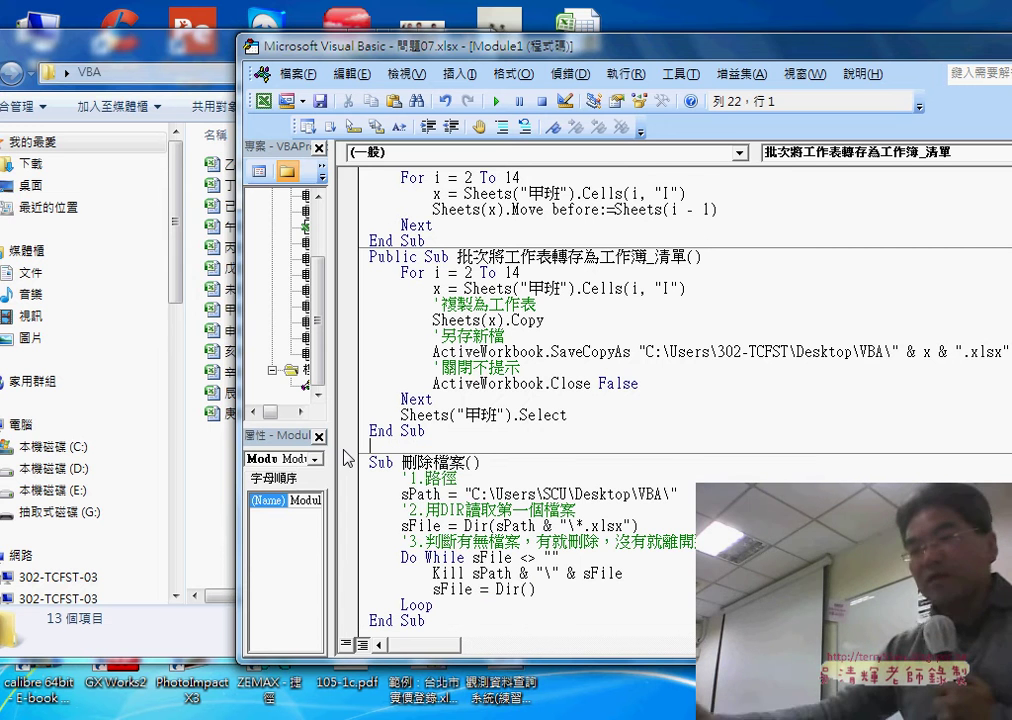
Highlight the expression reading sheet names from column I, then bring up the Excel workbook
left_click_drag(690, 291, 468, 288)
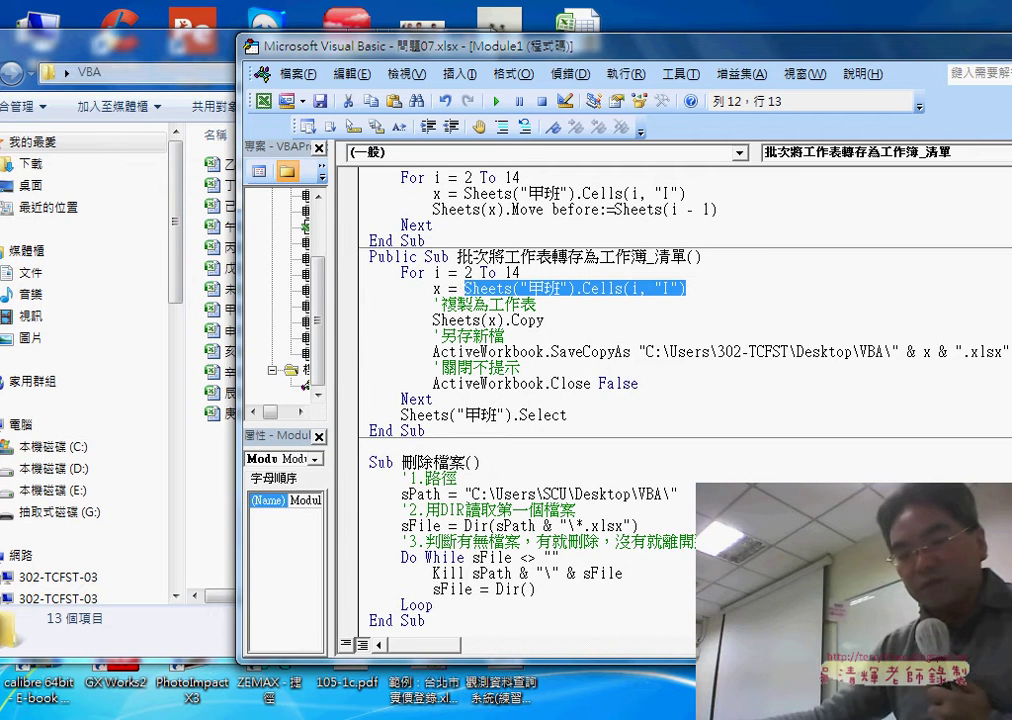
mouse_move(508, 705)
left_click(410, 590)
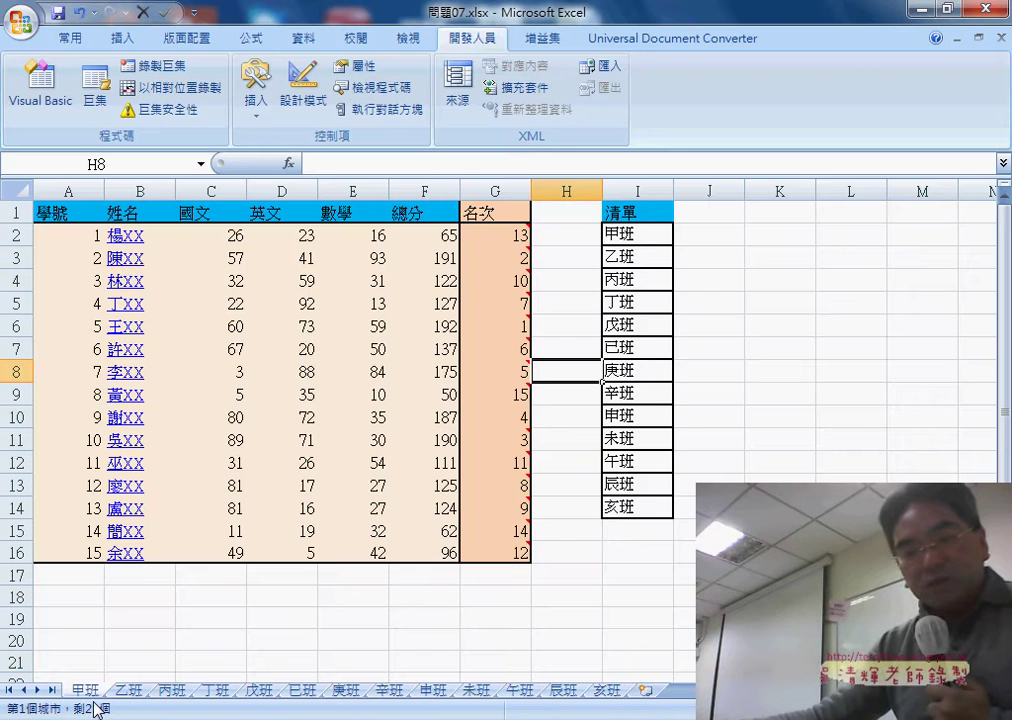
Select the 13 class names 甲班 through 亥班 in column I (I2:I14)
left_click_drag(619, 244, 639, 509)
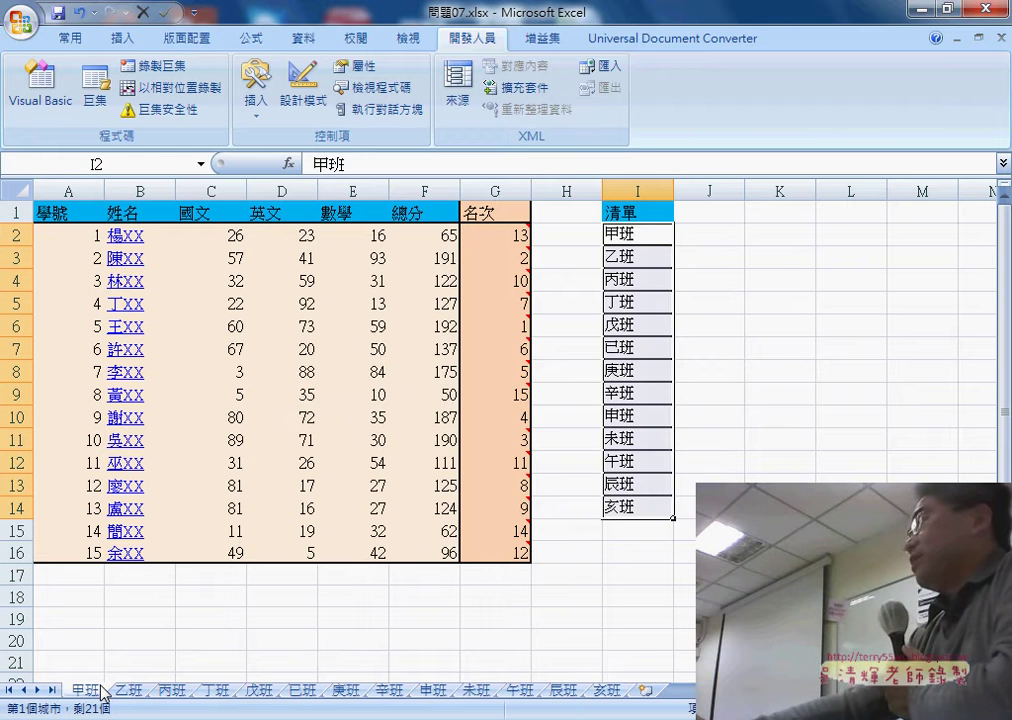
mouse_move(645, 232)
left_mouse_down()
mouse_move(627, 440)
mouse_move(640, 507)
left_mouse_up()
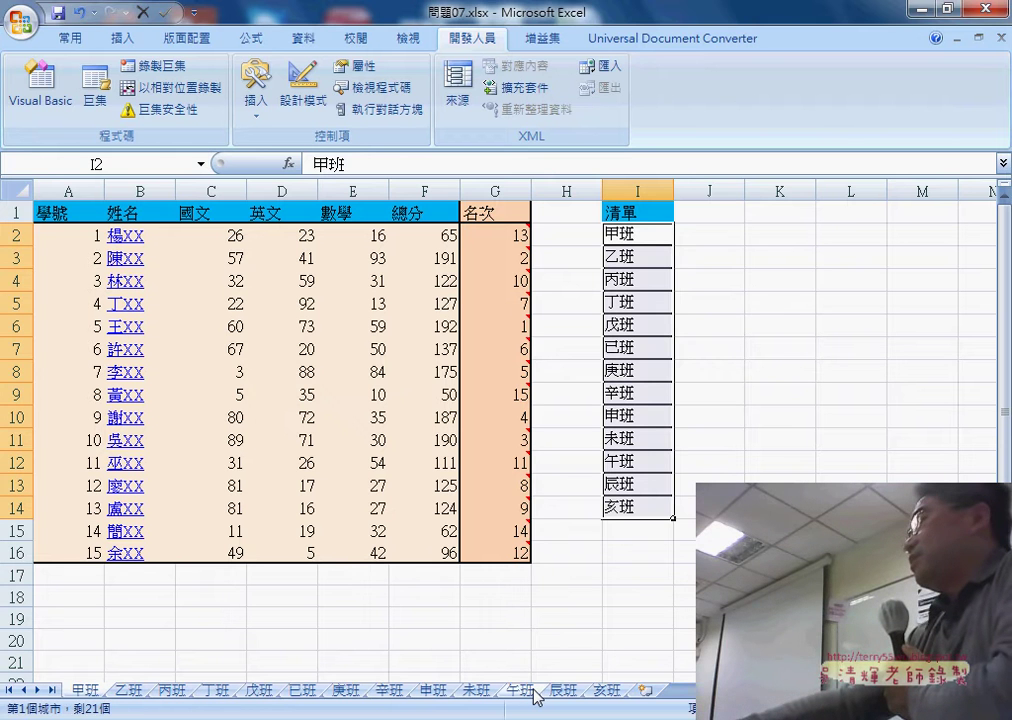
Paste a duplicate of the 清單 procedure below it and change the copy's suffix to 名稱
left_click(576, 619)
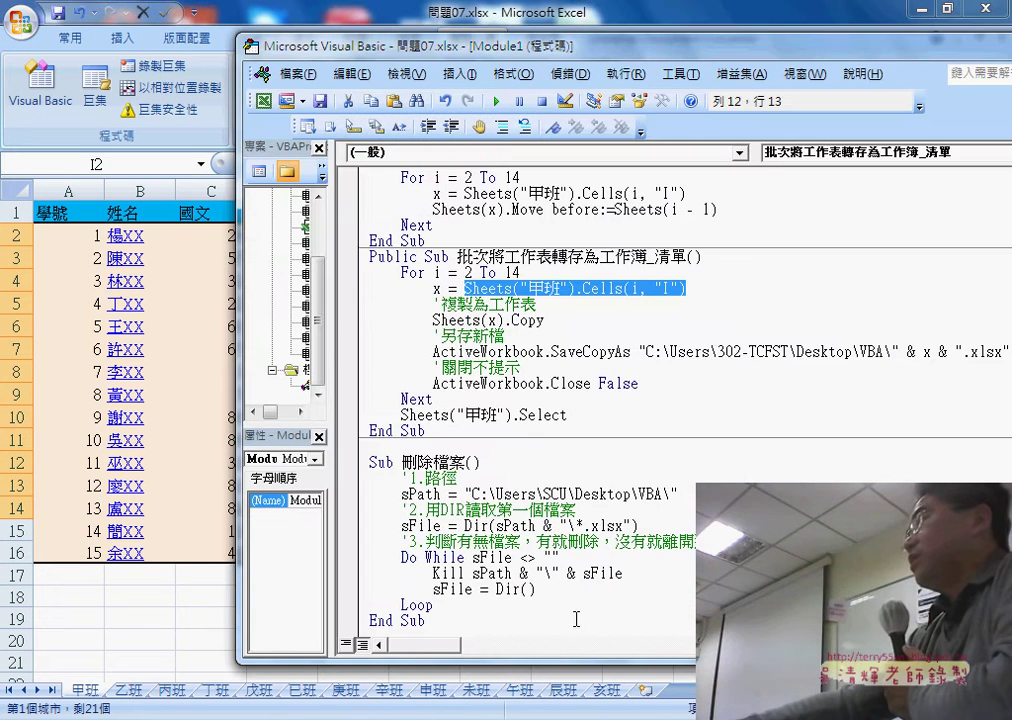
left_click(549, 351)
scroll(567, 366, "up", 1)
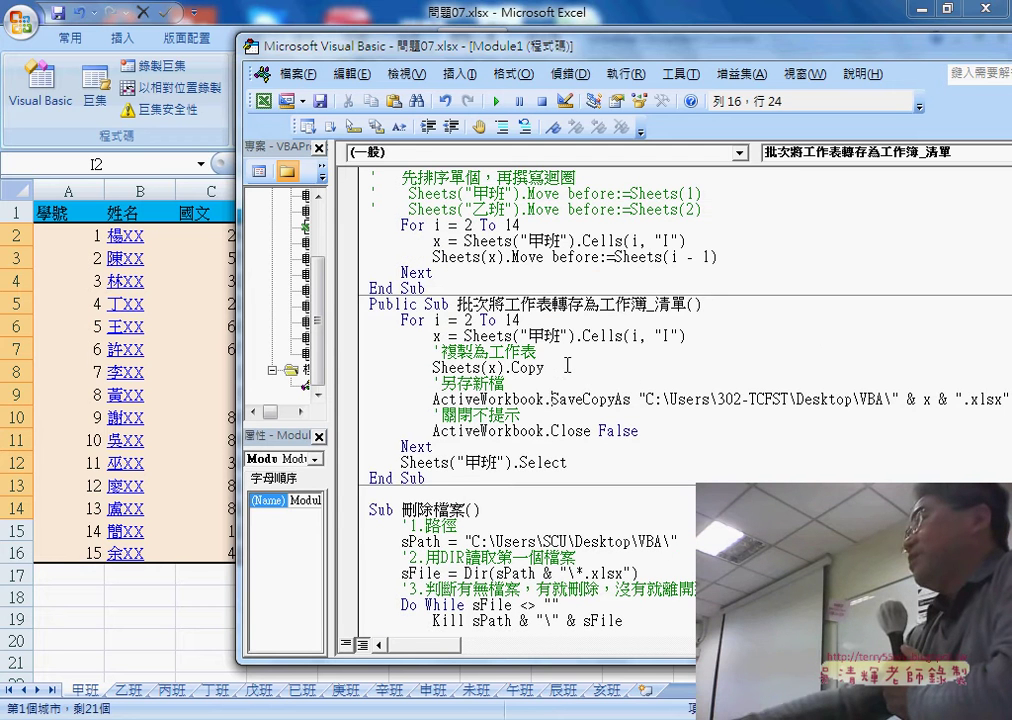
left_click_drag(425, 479, 355, 308)
key("ctrl+c")
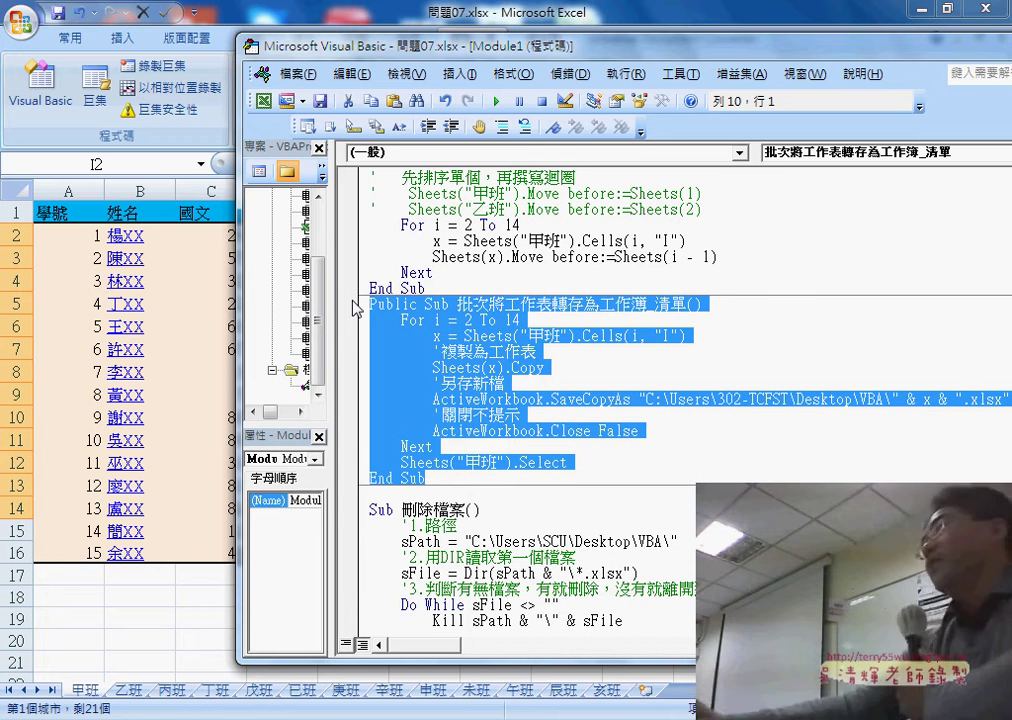
left_click(390, 495)
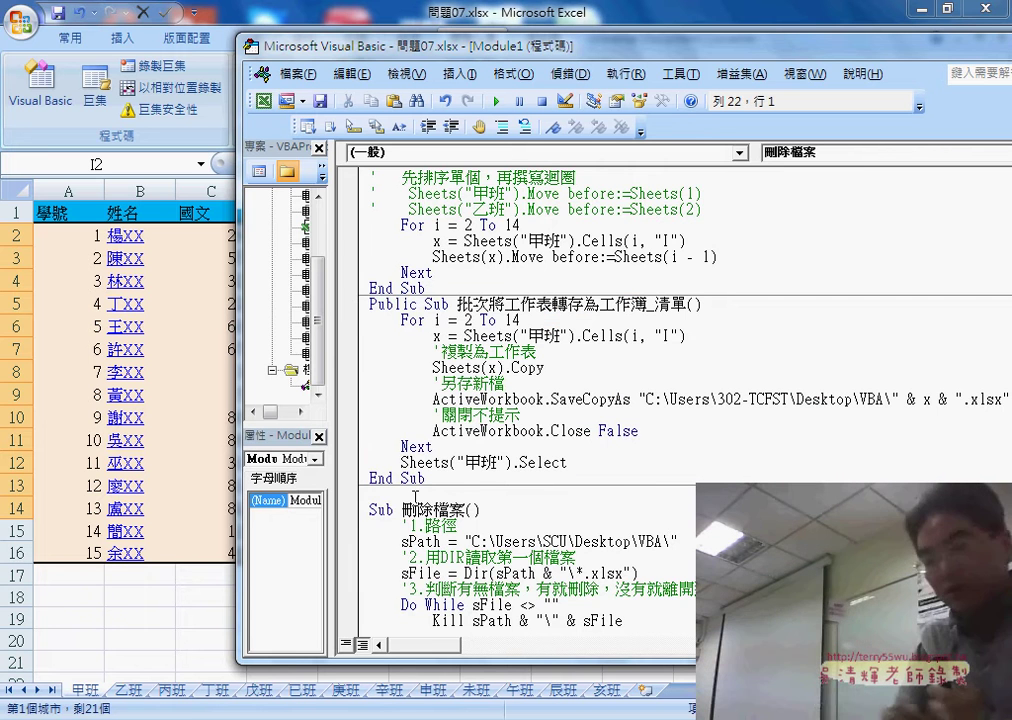
key("ctrl+v")
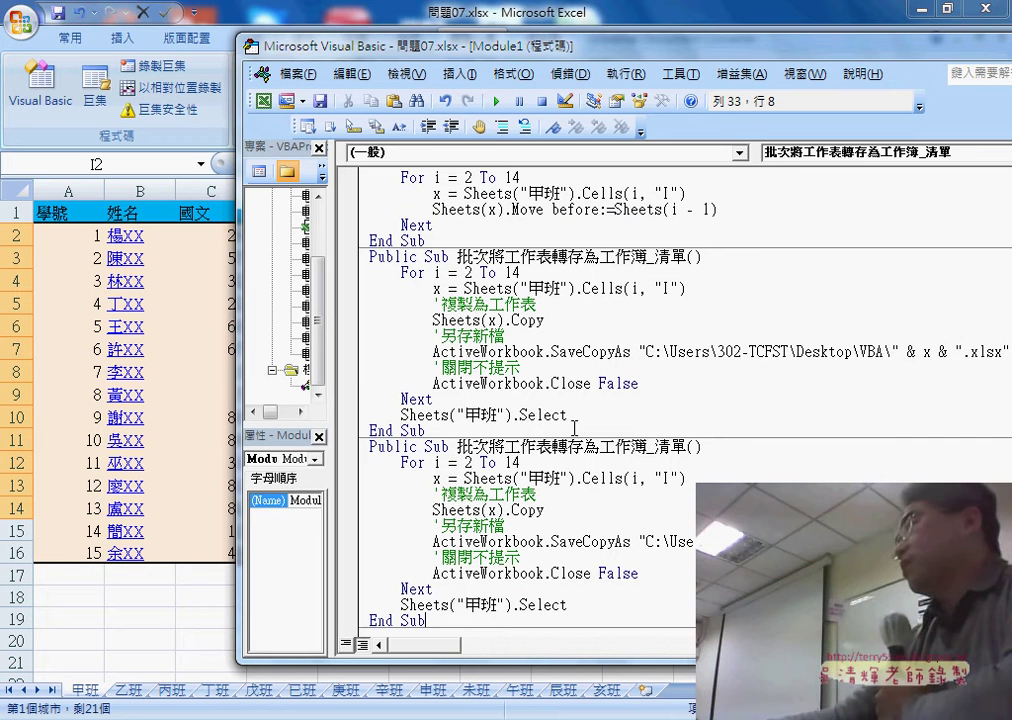
left_click_drag(687, 446, 670, 446)
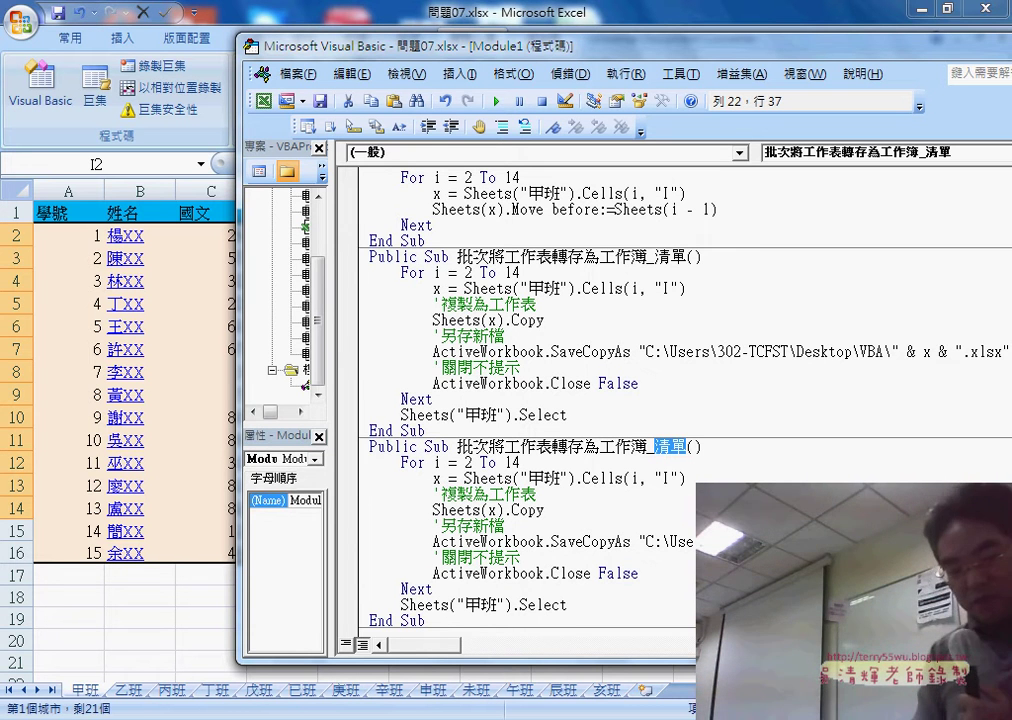
type("名")
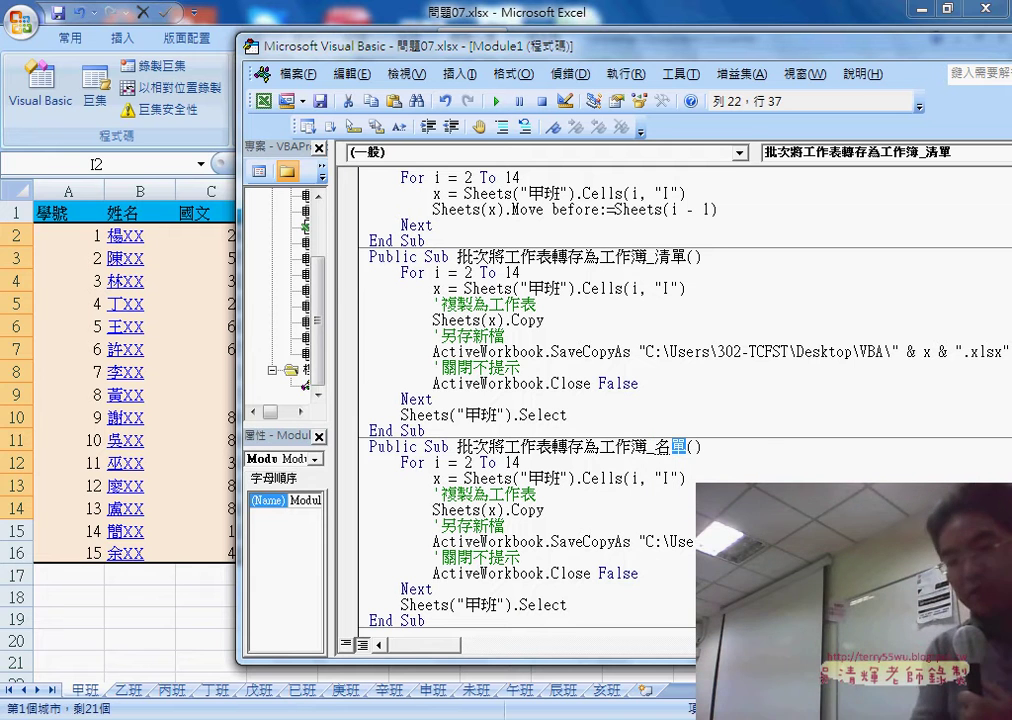
type("ㄉ")
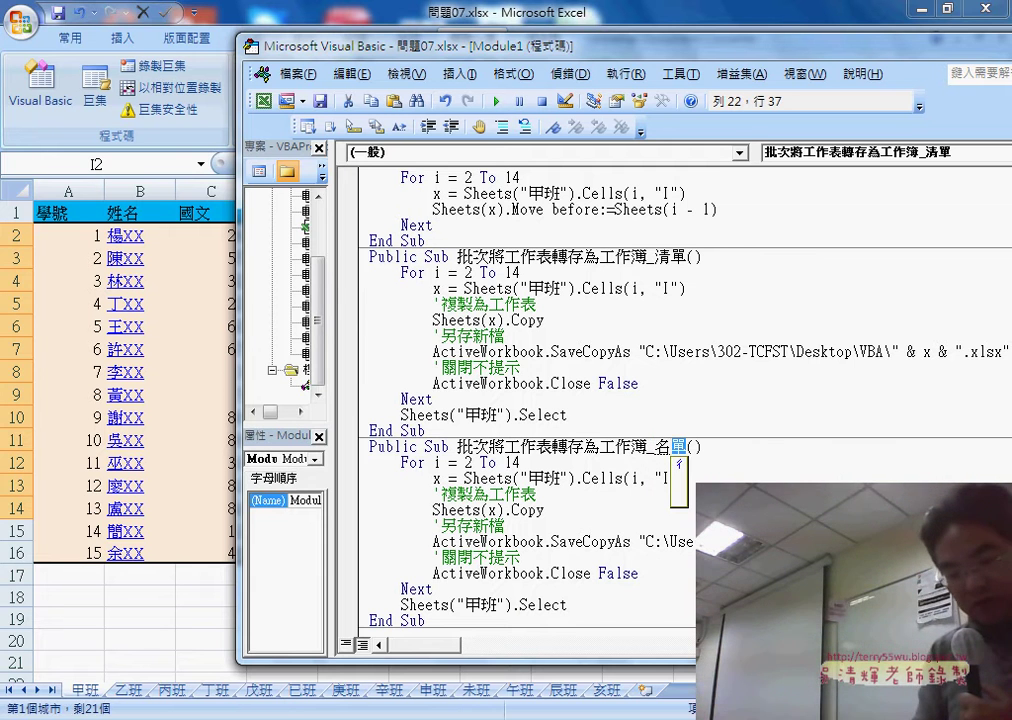
type("稱")
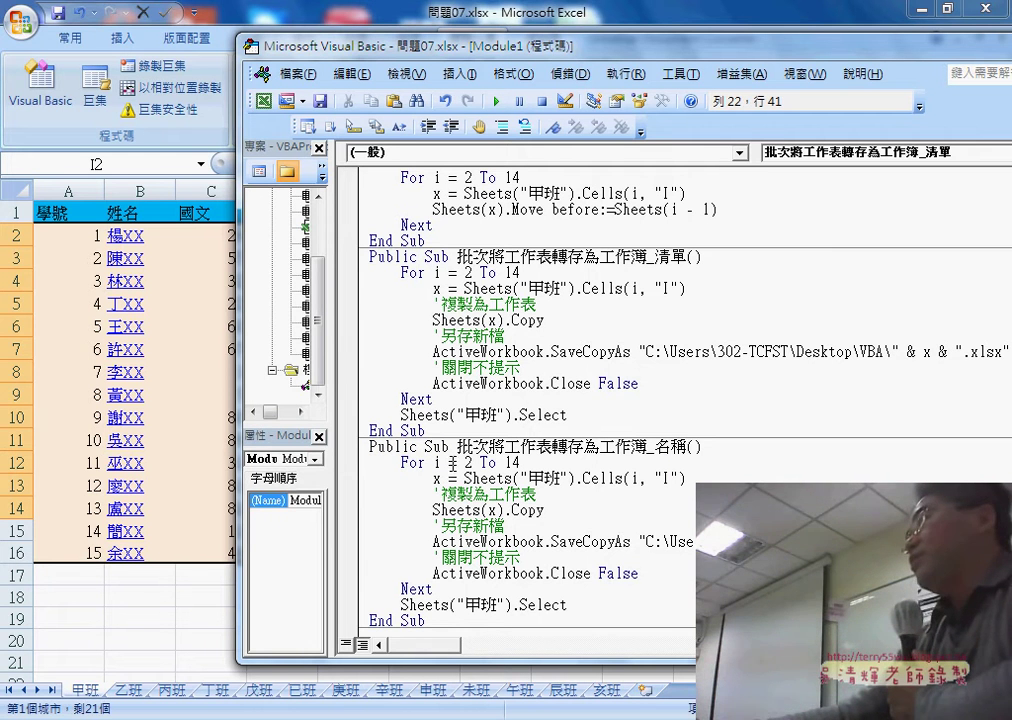
left_click_drag(402, 462, 533, 461)
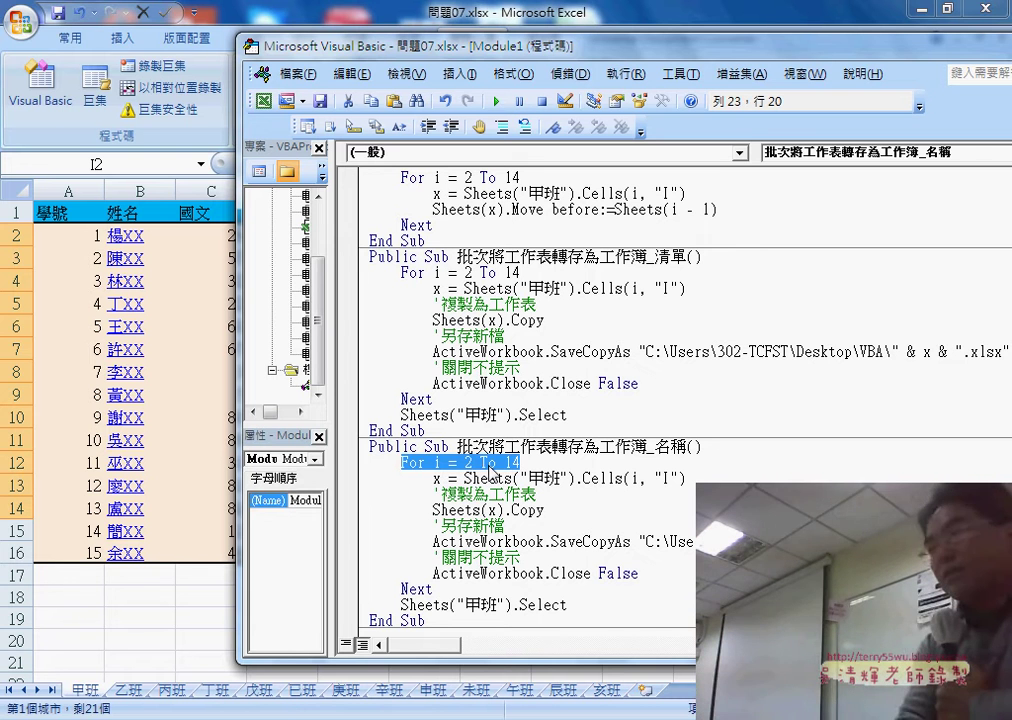
Delete the fixed end value 14 from the macro's For loop line
key("Right")
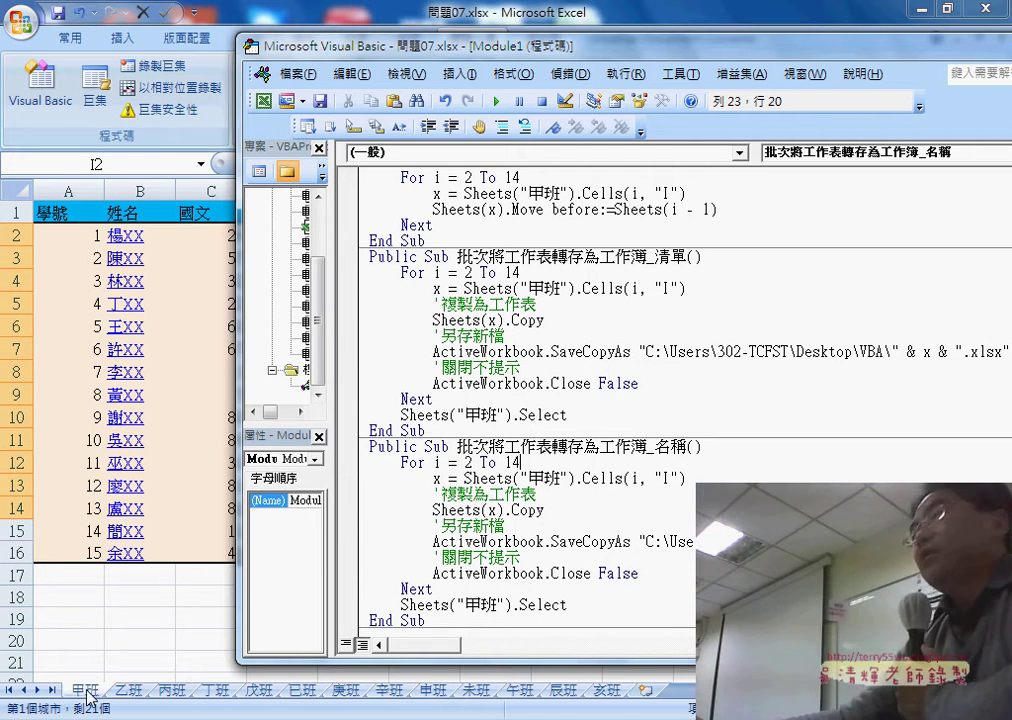
left_click(465, 463)
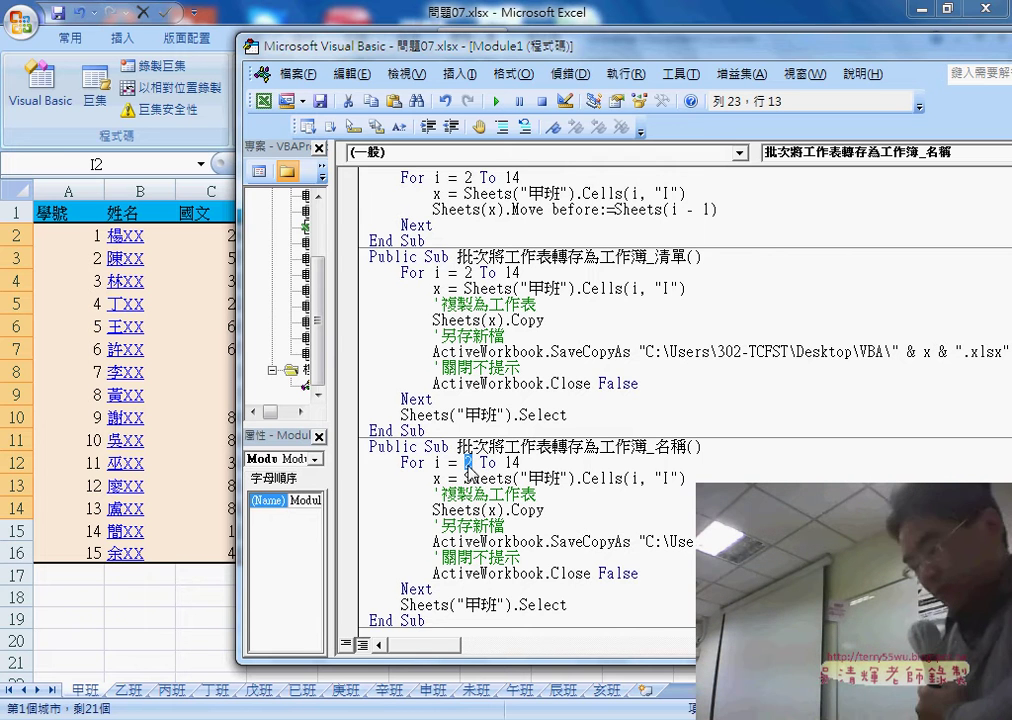
left_click(470, 463)
type("1")
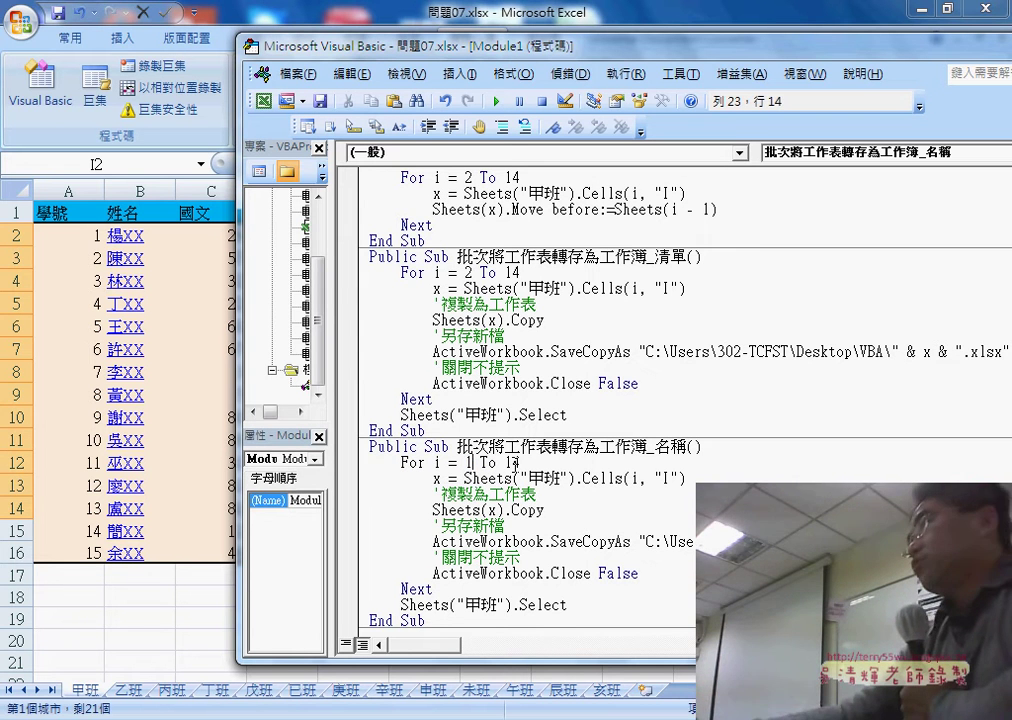
double_click(512, 463)
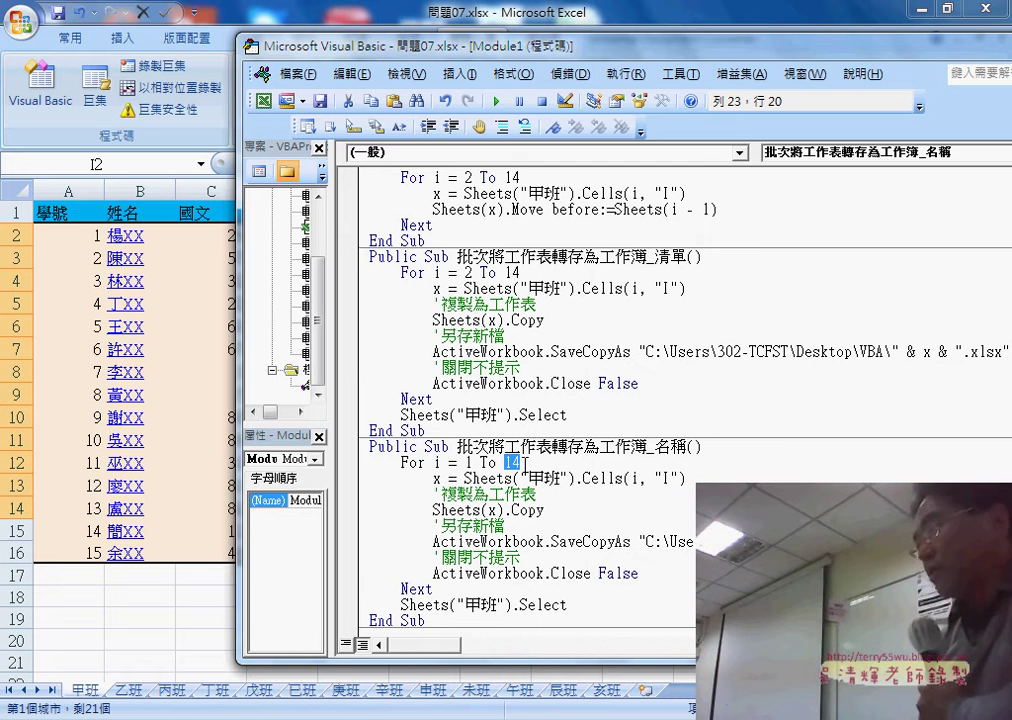
key("Delete")
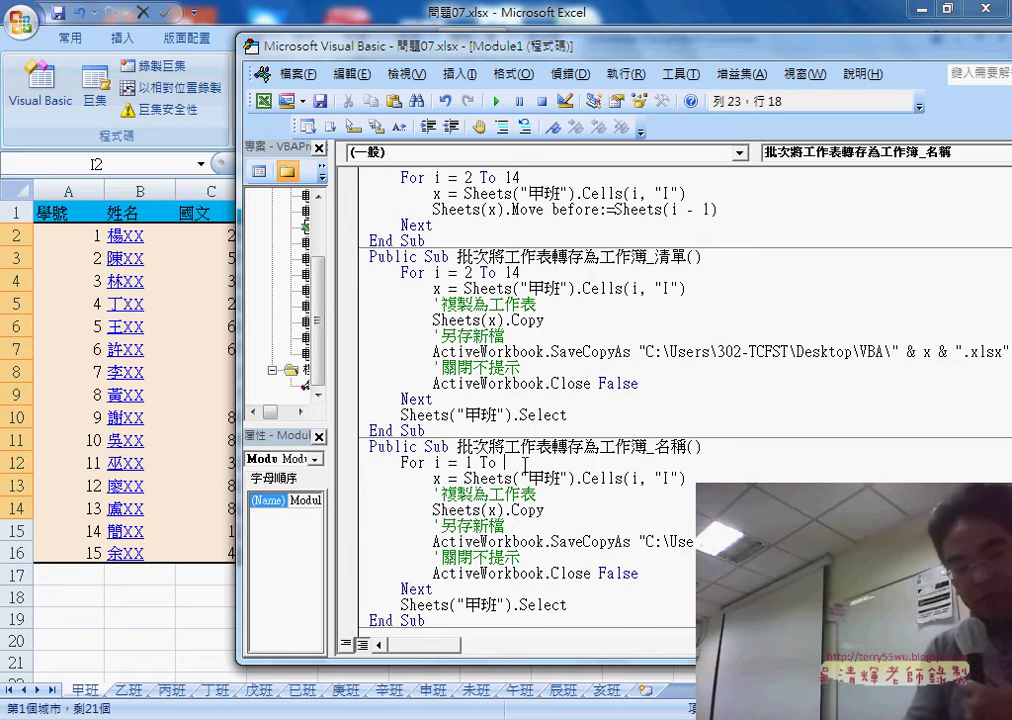
Enter Sheets.Count as the loop's upper bound, choosing Count from IntelliSense
type("ㄙ")
key("shift")
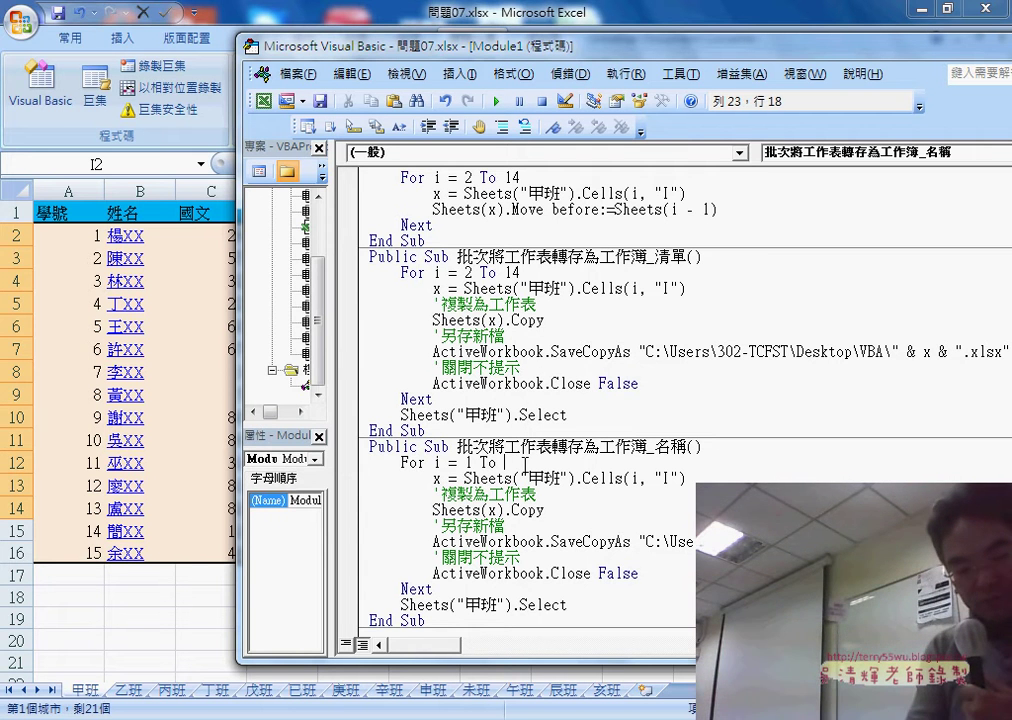
type("heets")
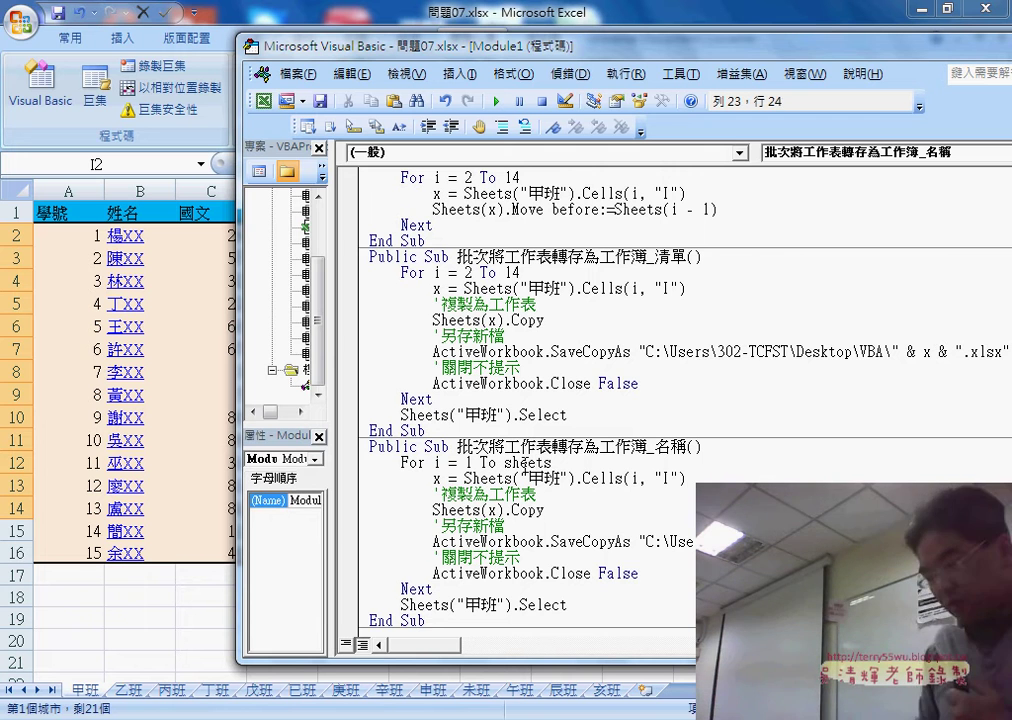
type(".")
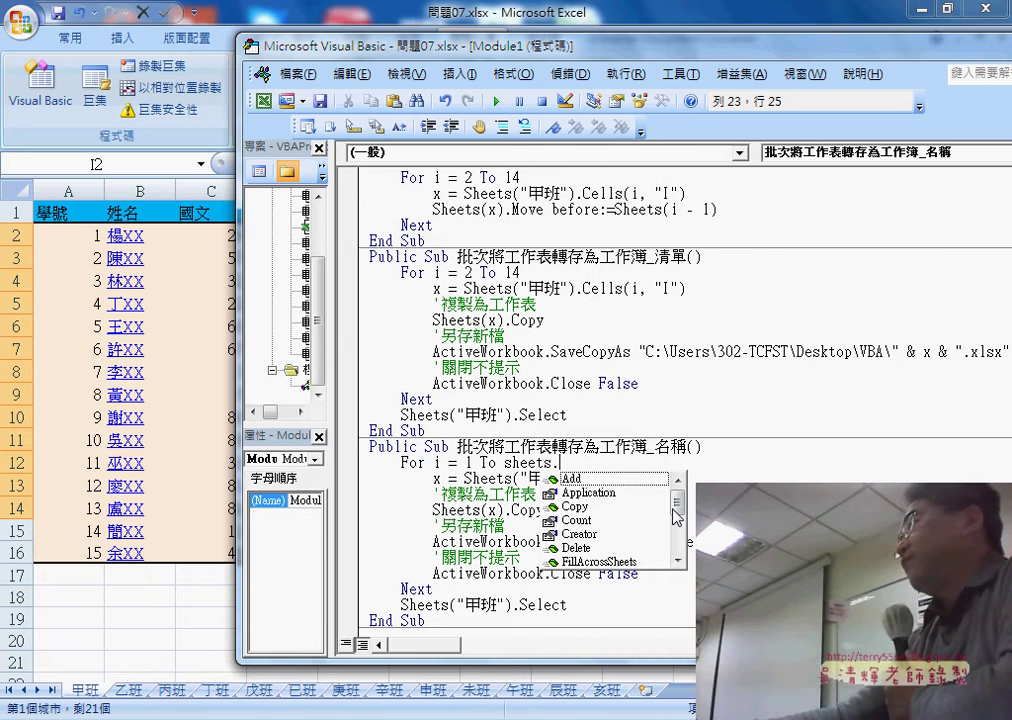
left_click_drag(677, 517, 680, 550)
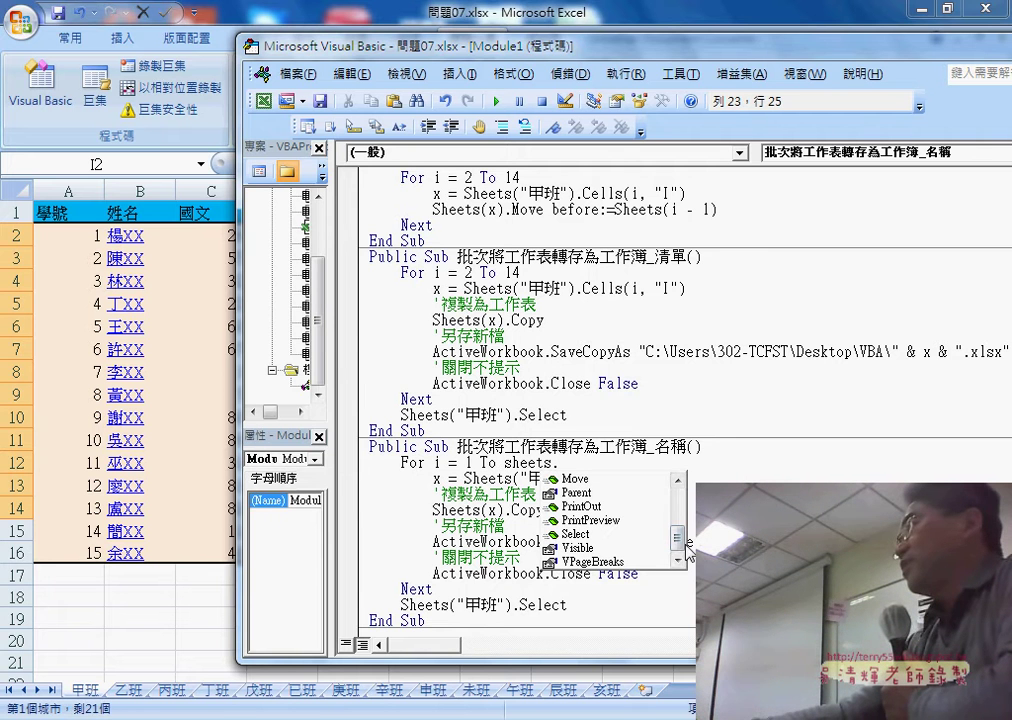
left_click_drag(678, 541, 686, 512)
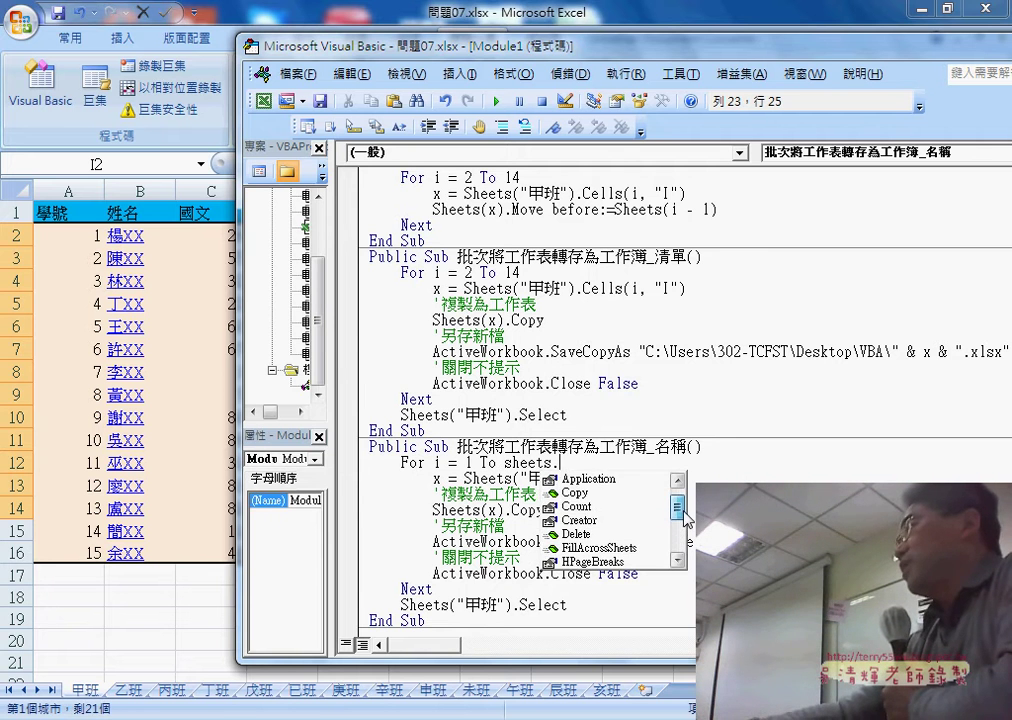
left_click(588, 521)
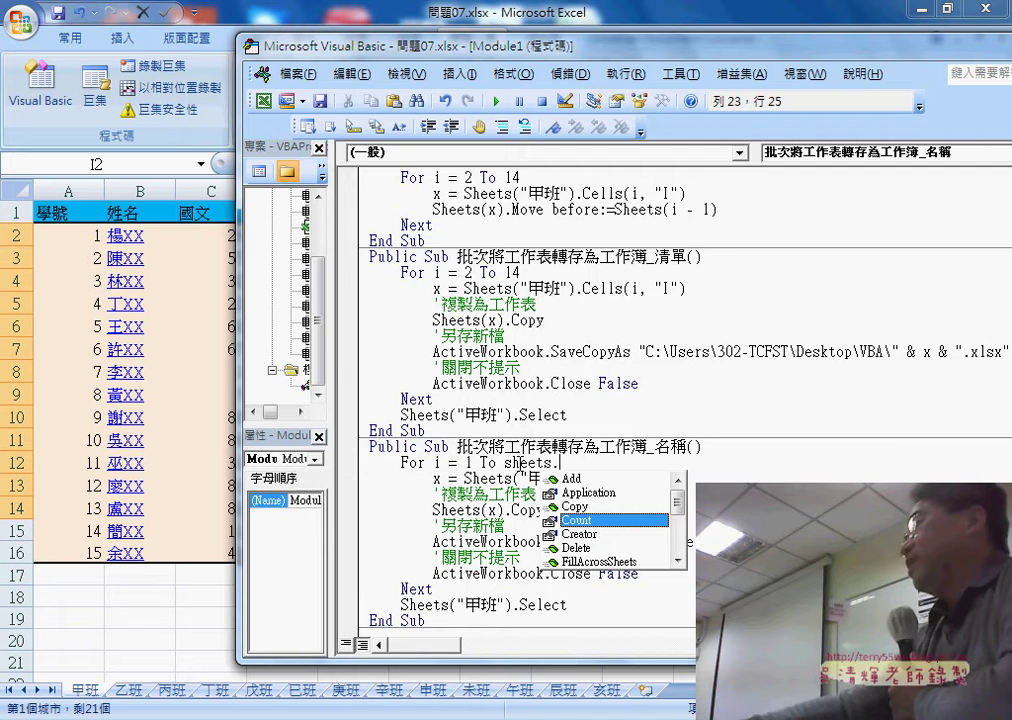
double_click(594, 523)
left_click_drag(613, 465, 506, 464)
left_click(581, 512)
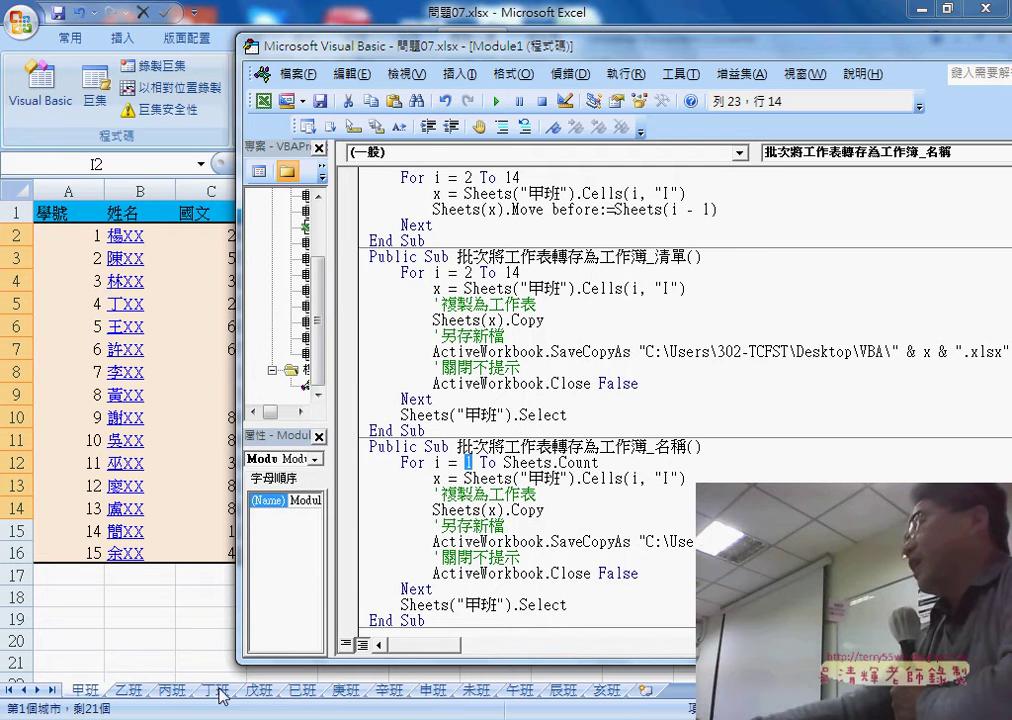
left_click_drag(502, 463, 597, 462)
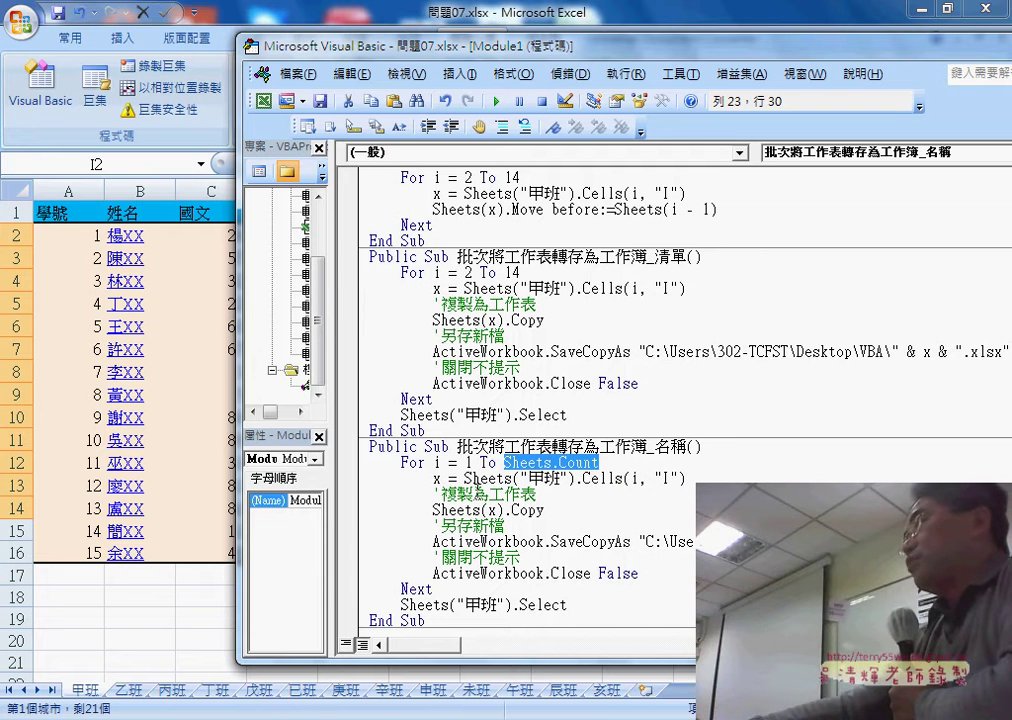
left_click(436, 479)
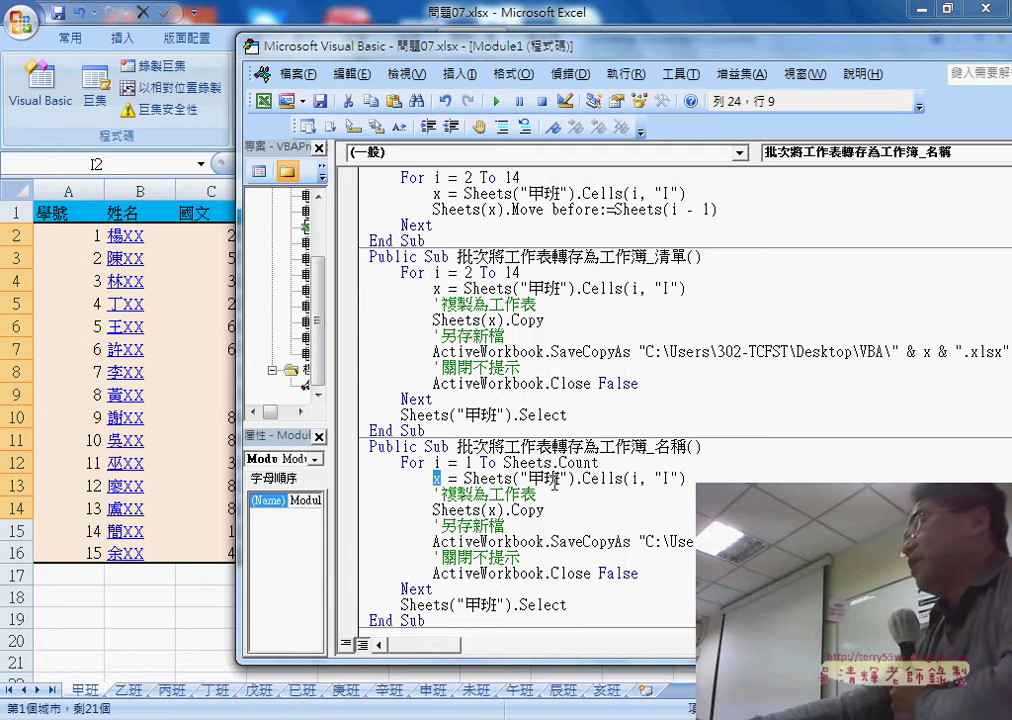
Change line 24 to x = Sheets(i).Name, replacing "甲班" and .Cells(i, "I")
key("shift+Left")
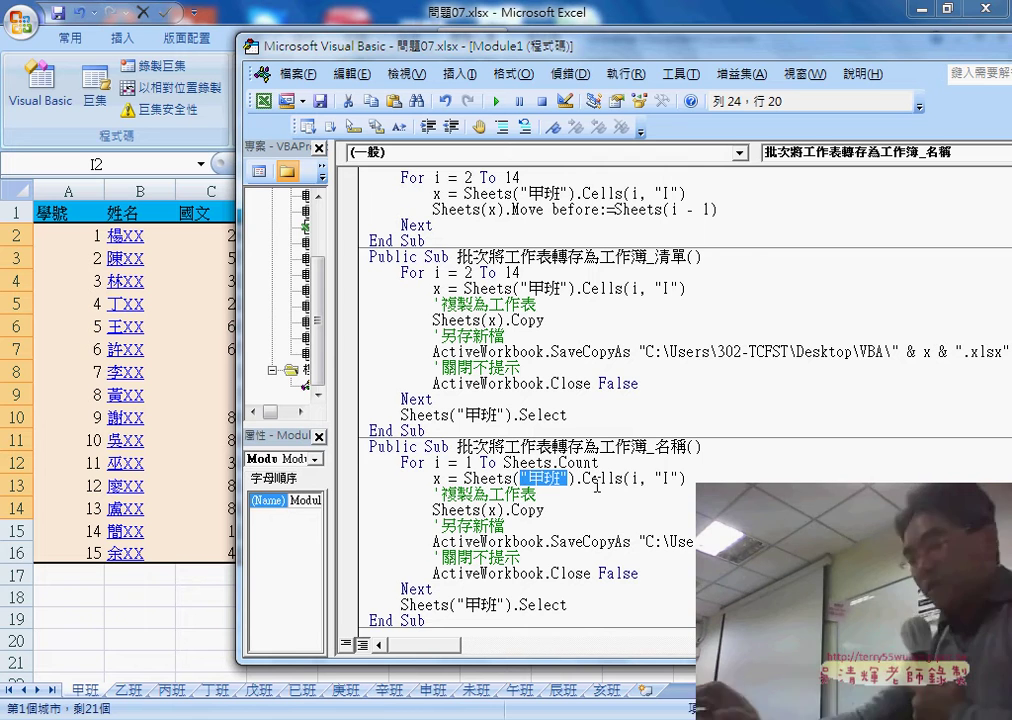
type("i")
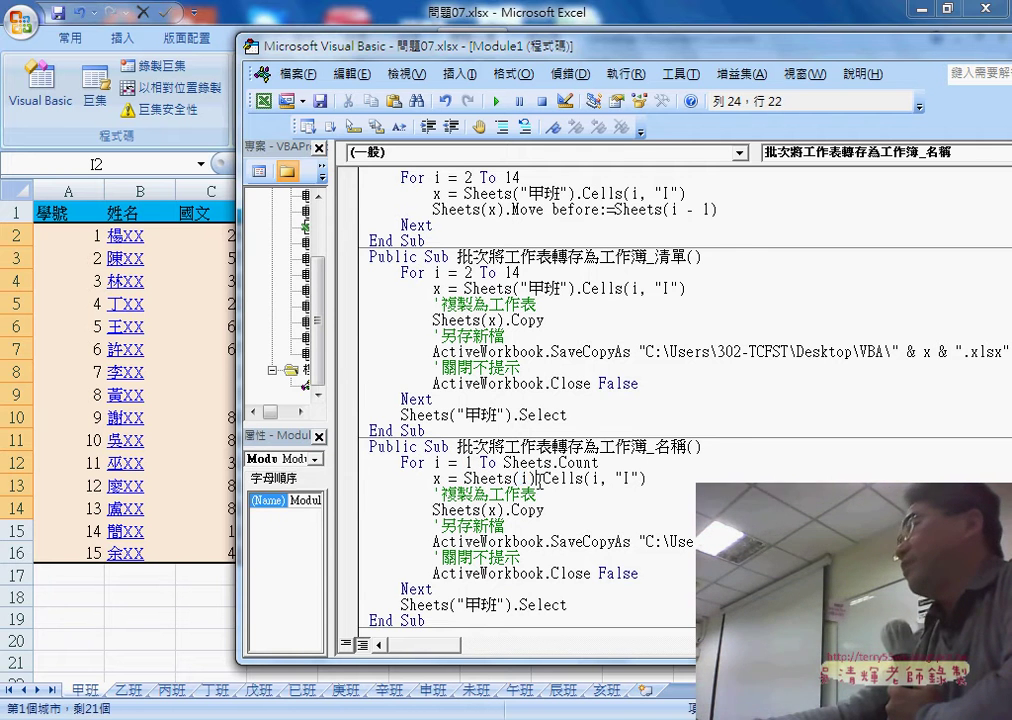
left_click_drag(538, 479, 669, 482)
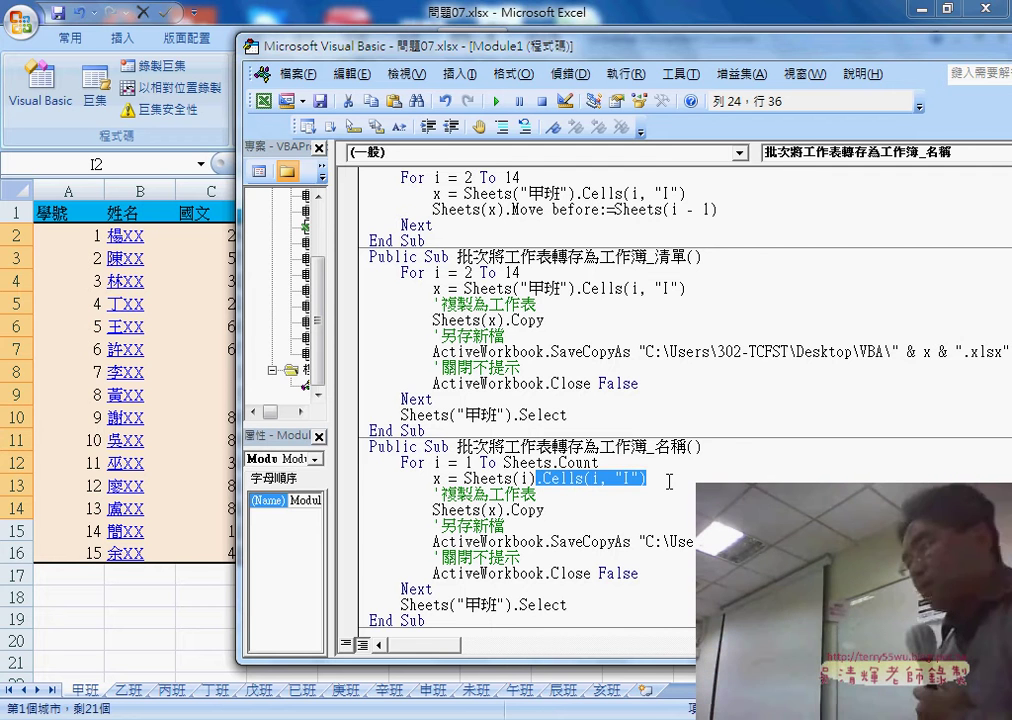
type(".")
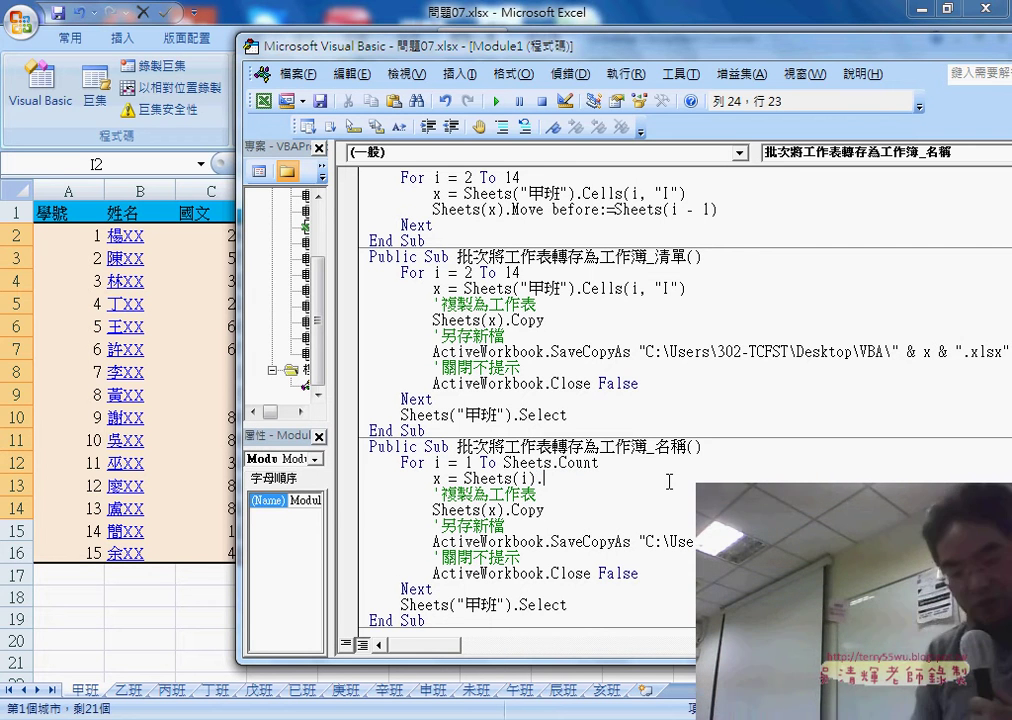
type("na")
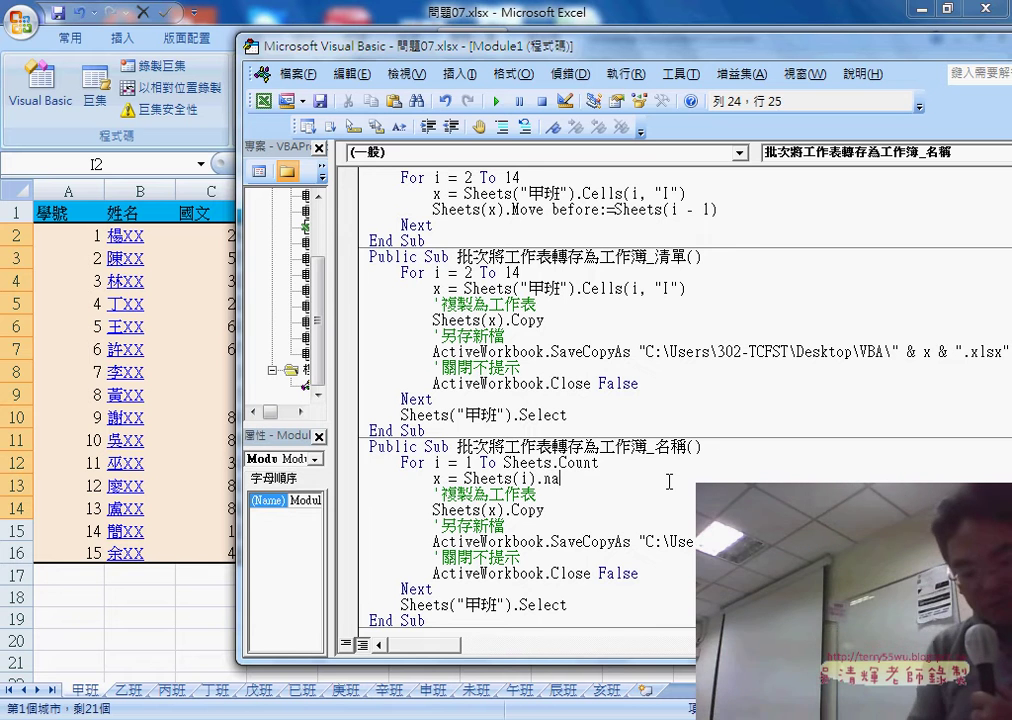
type("me")
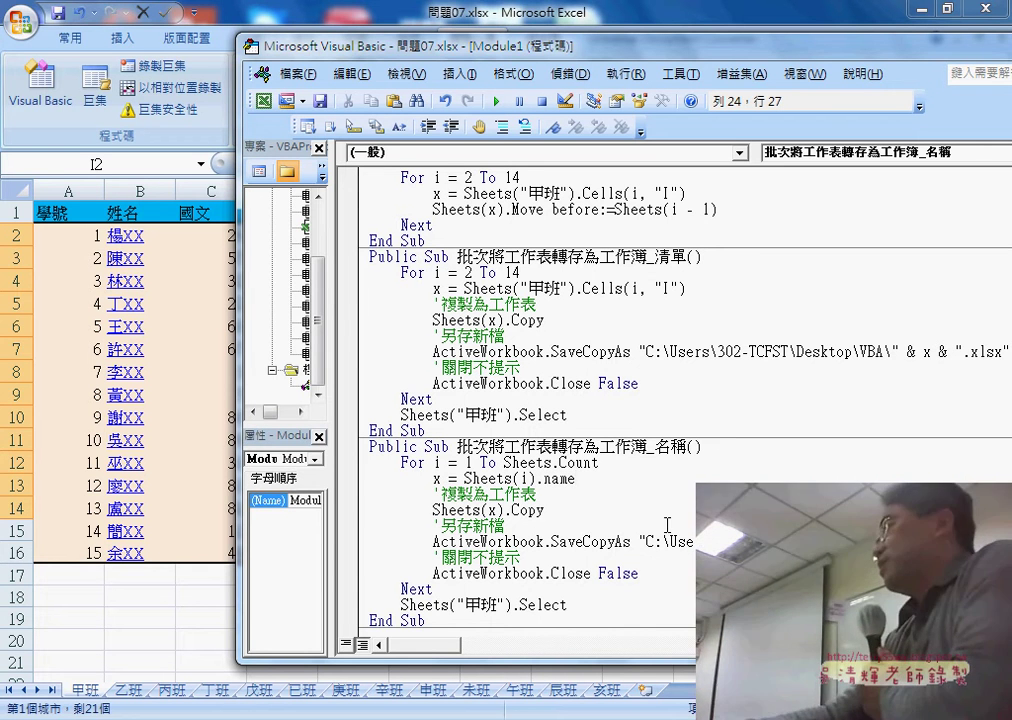
Highlight x, Sheets(i) and Name to explain the new assignment
left_click_drag(536, 478, 464, 478)
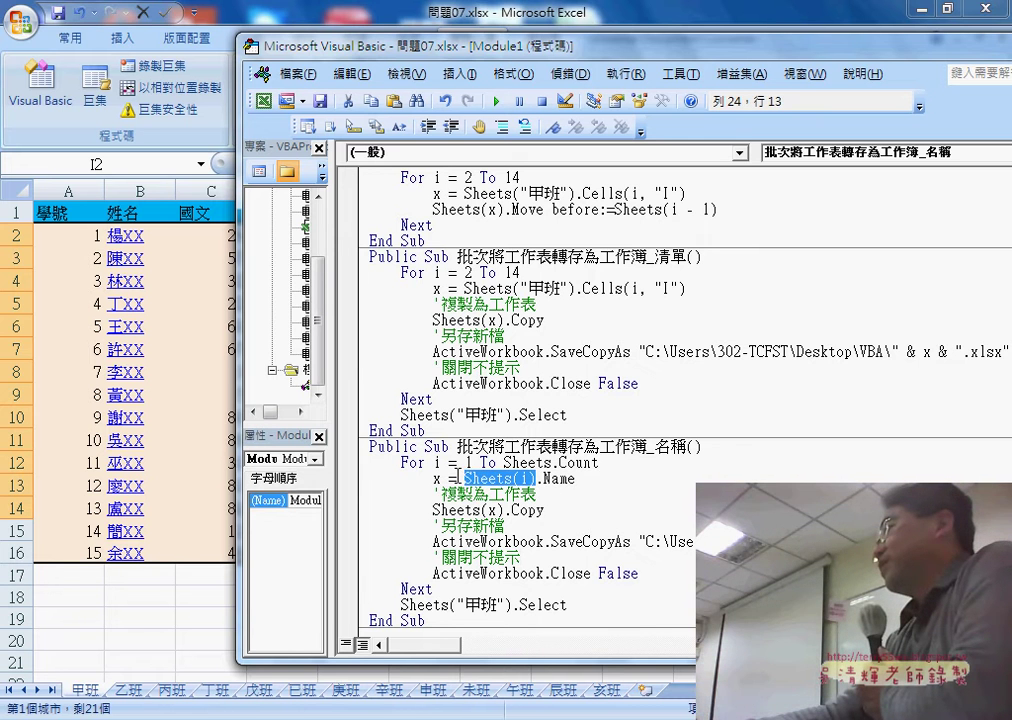
double_click(436, 478)
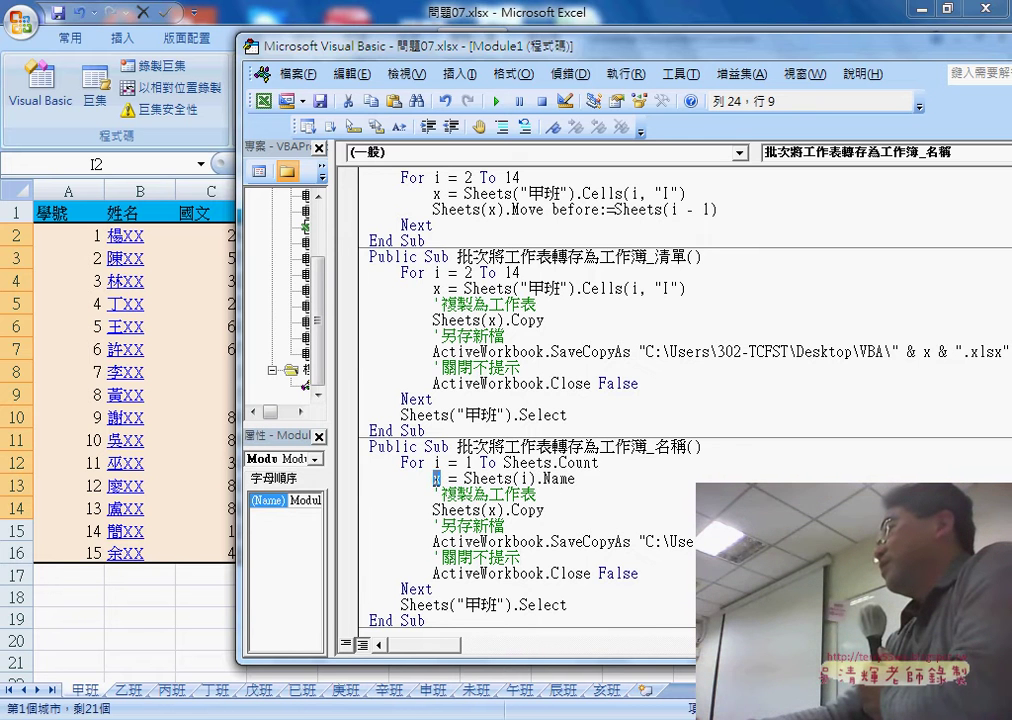
double_click(553, 479)
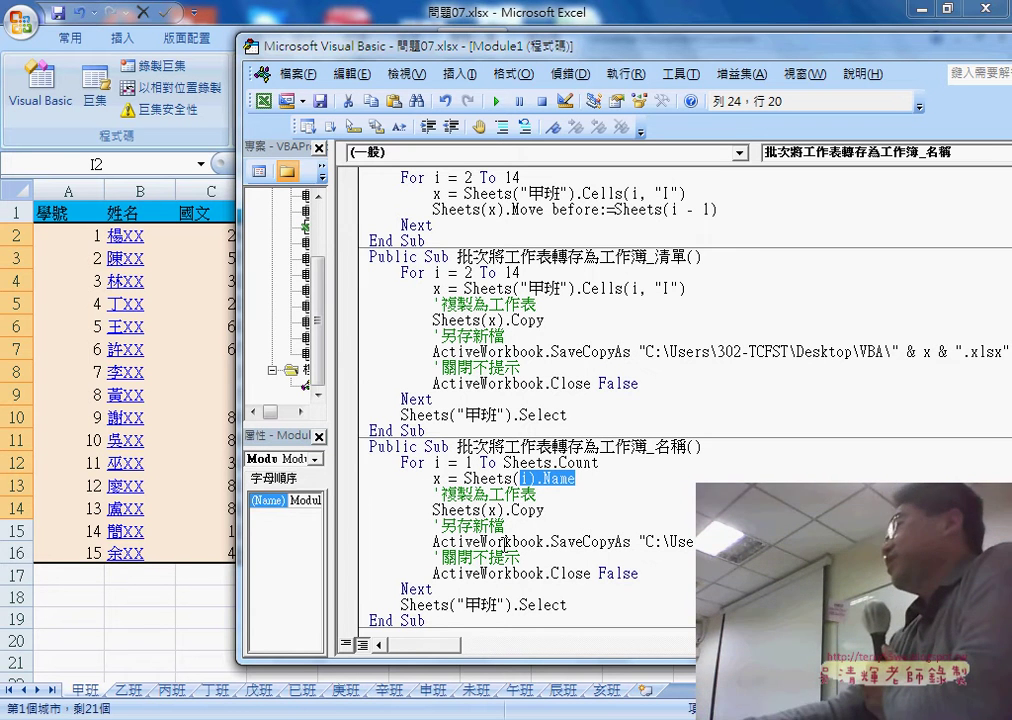
left_click(612, 480)
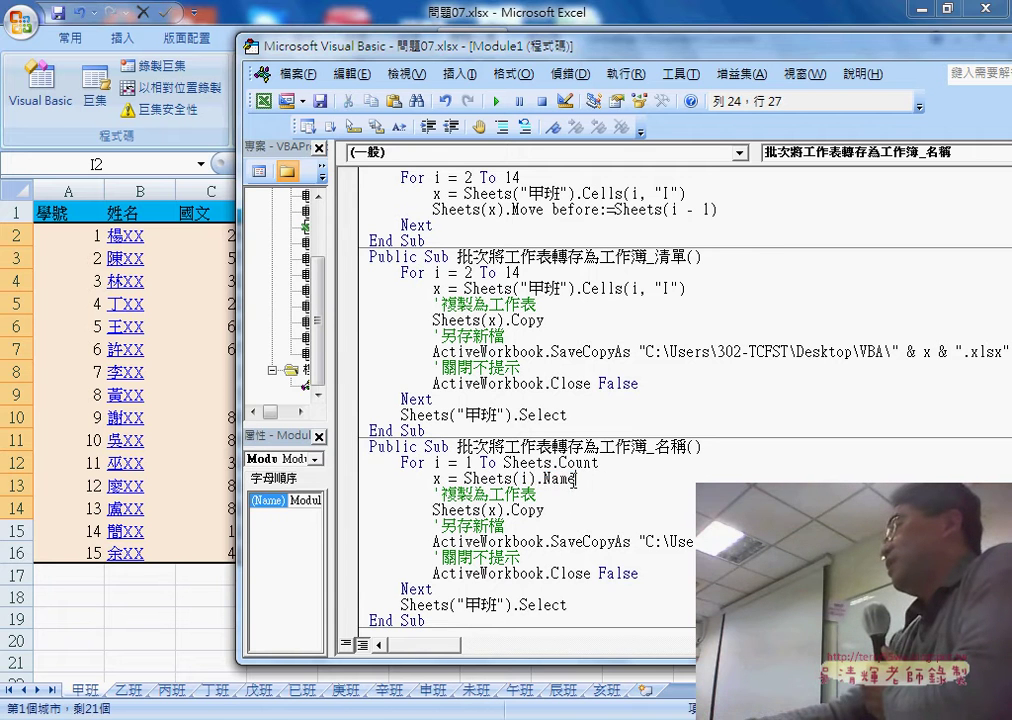
left_click_drag(576, 479, 442, 479)
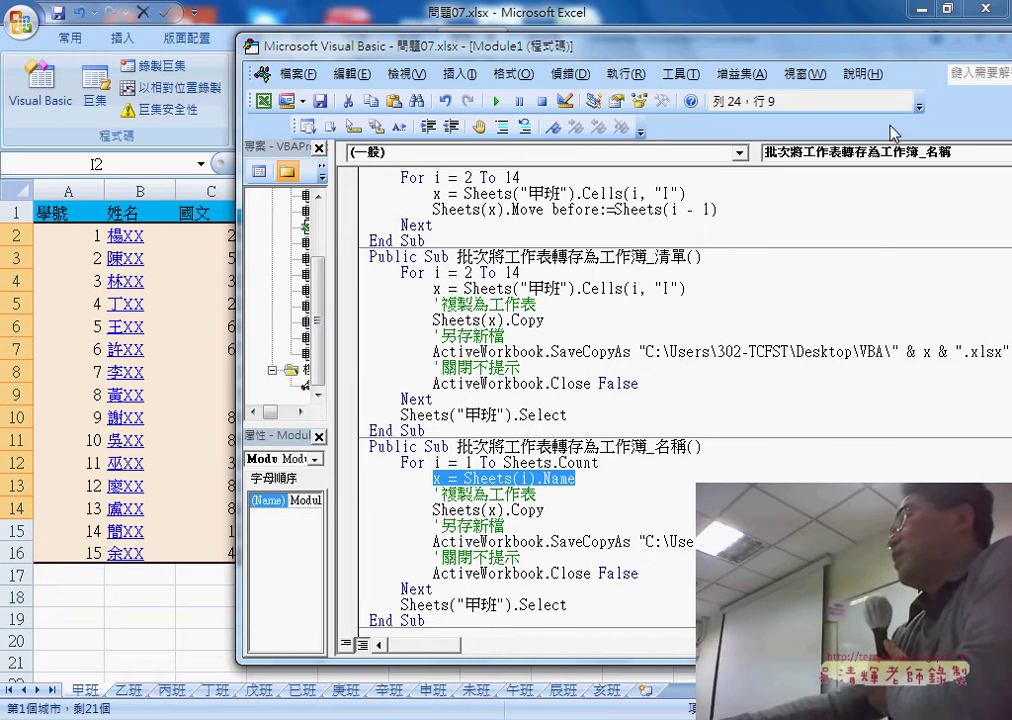
Minimize Excel and place the editor beside the VBA folder, showing Sub 刪除檔案
left_click(921, 10)
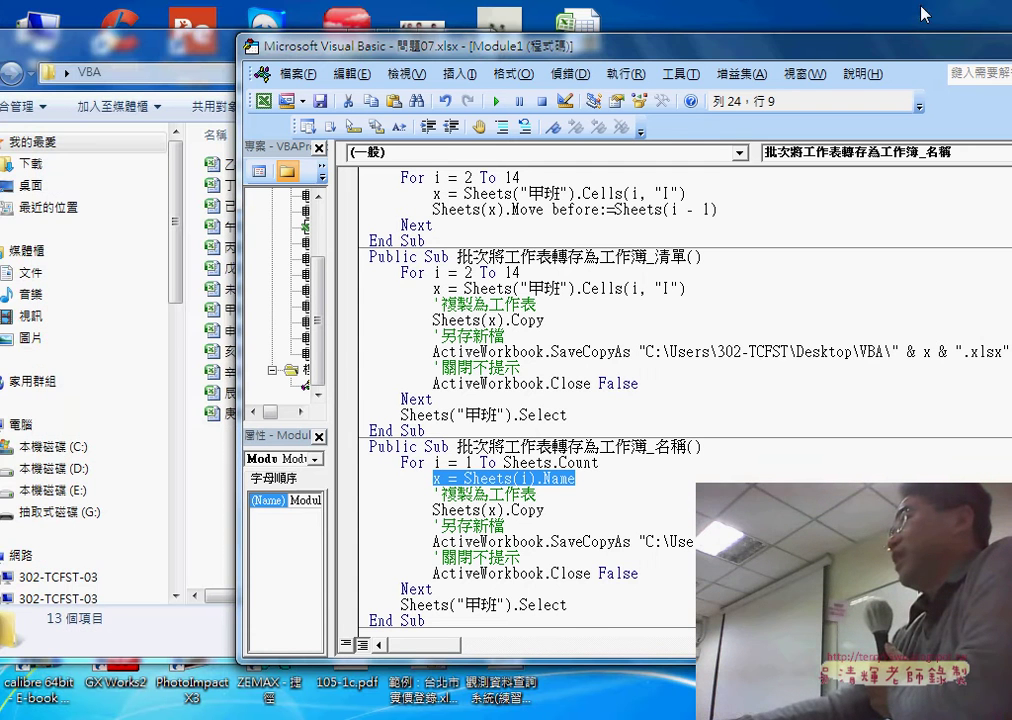
scroll(400, 70, "down", 3)
scroll(480, 80, "down", 1)
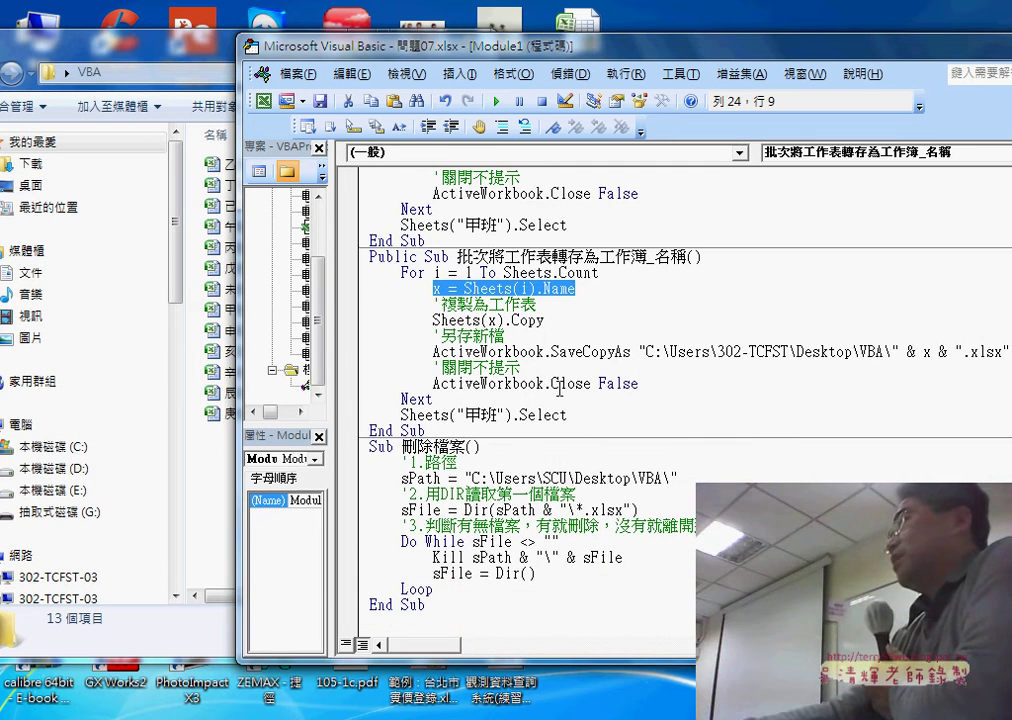
left_click_drag(450, 52, 548, 62)
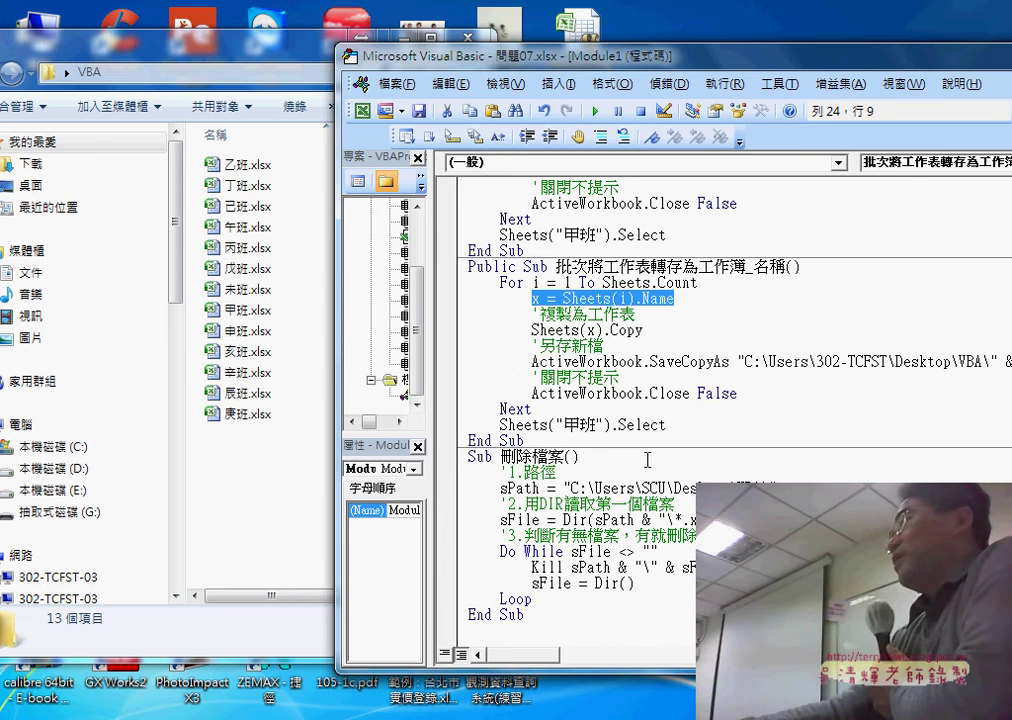
left_click(634, 488)
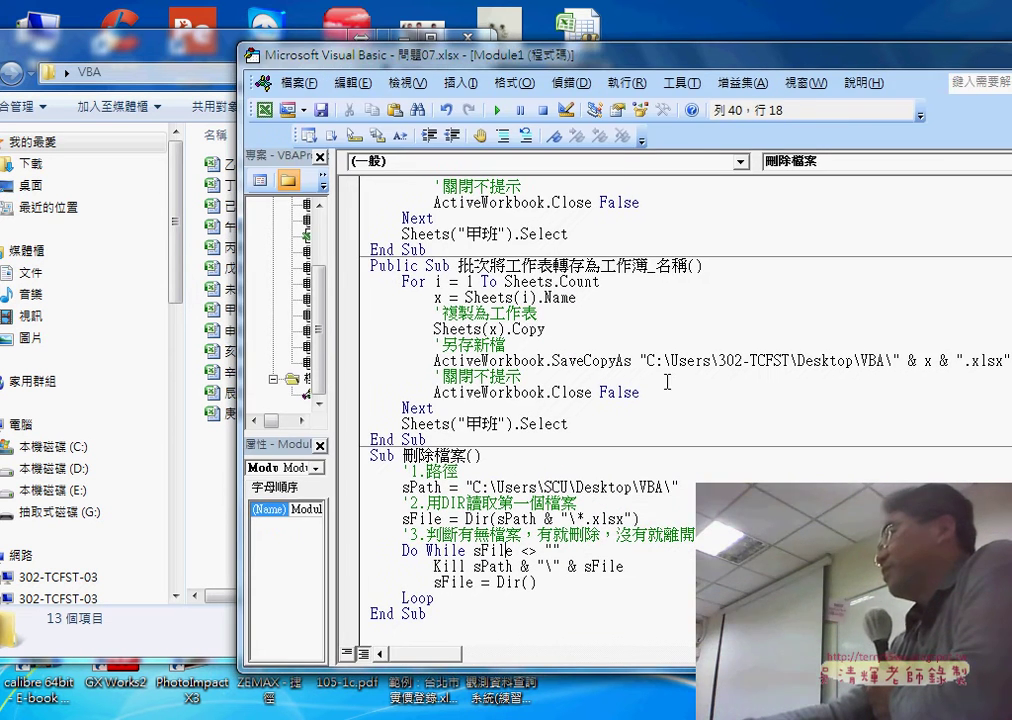
Copy the SaveCopyAs folder path and paste it over the old sPath in 刪除檔案
left_click_drag(648, 360, 892, 360)
right_click(829, 366)
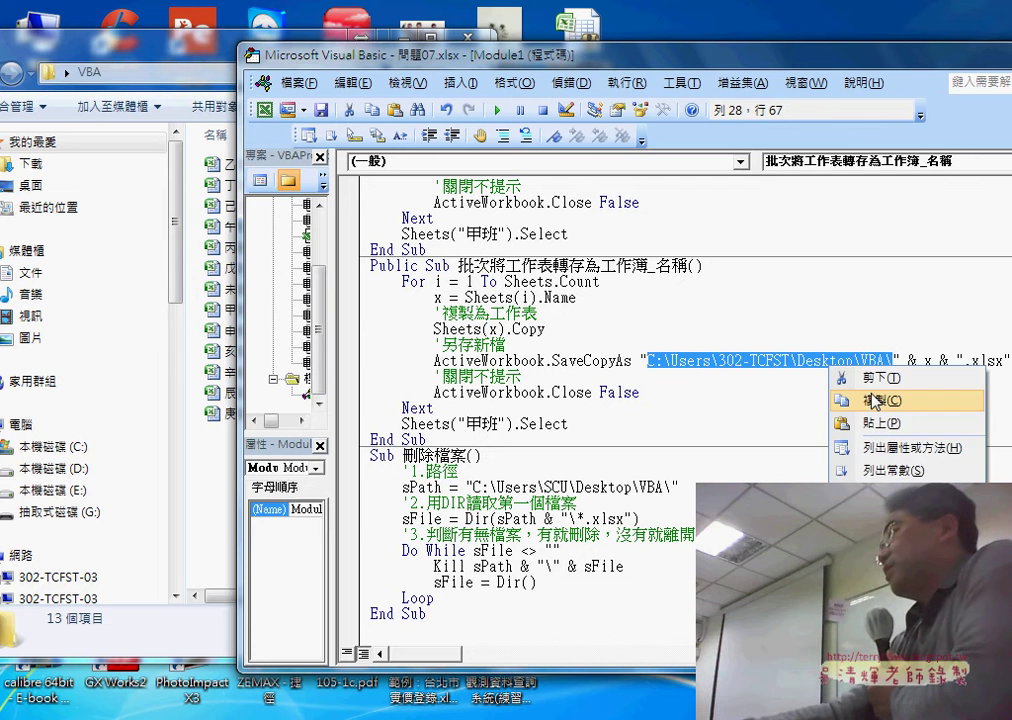
left_click(874, 400)
left_click_drag(673, 487, 483, 487)
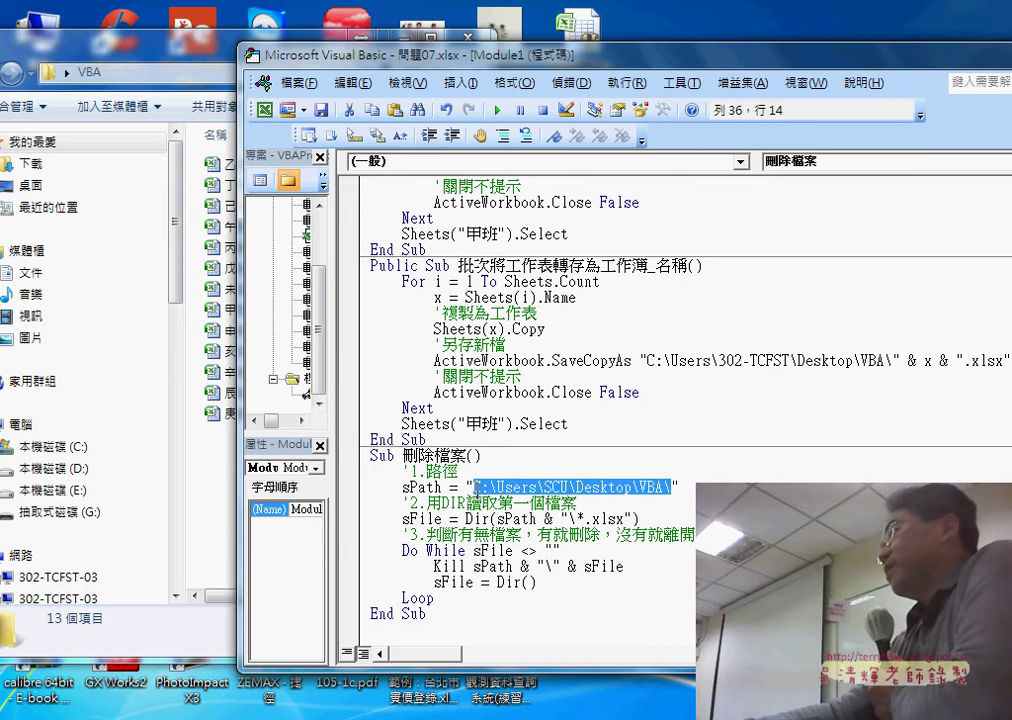
right_click(405, 400)
left_click(460, 174)
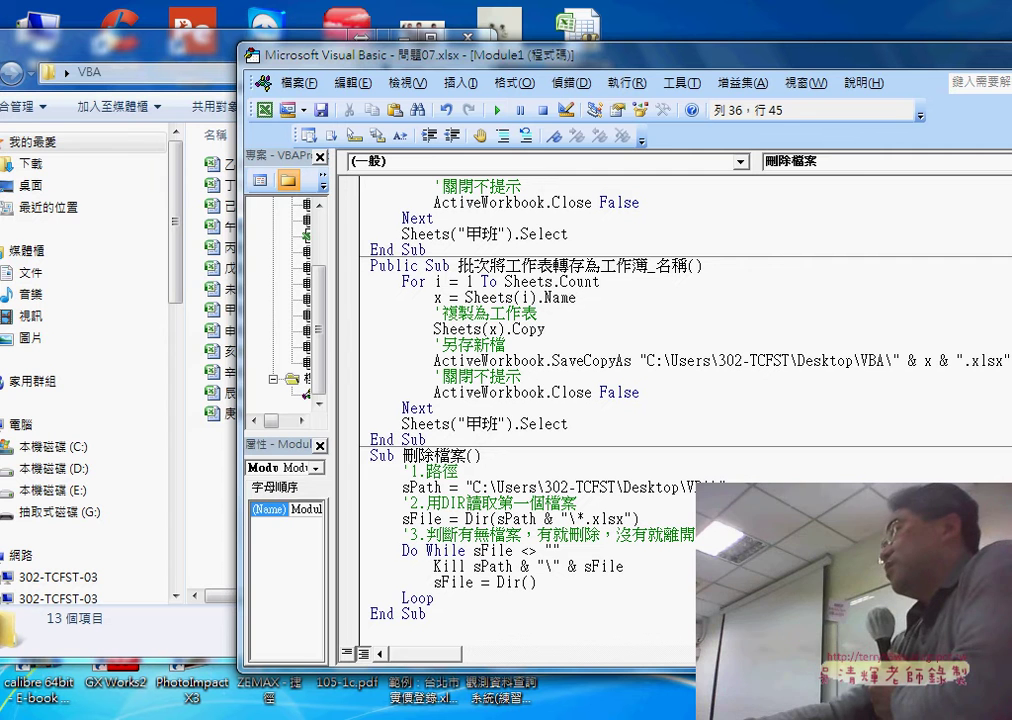
left_click(610, 519)
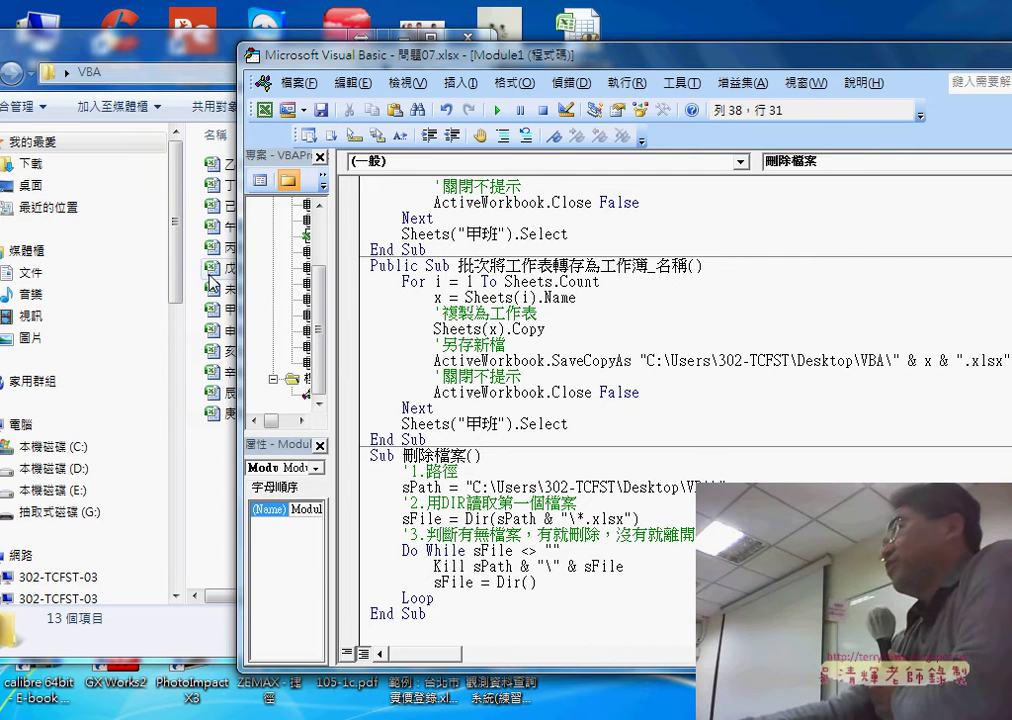
left_click_drag(353, 47, 417, 47)
Run 批次將工作表轉存為工作簿_名稱 with F5 to save the 13 class workbooks
left_click(517, 330)
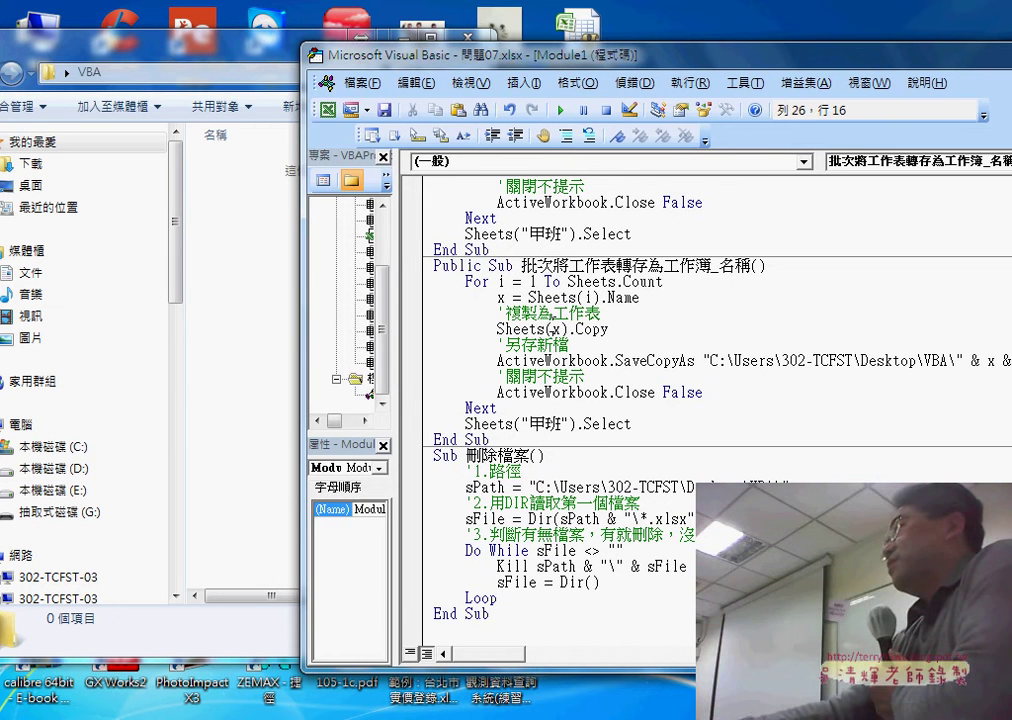
key("F5")
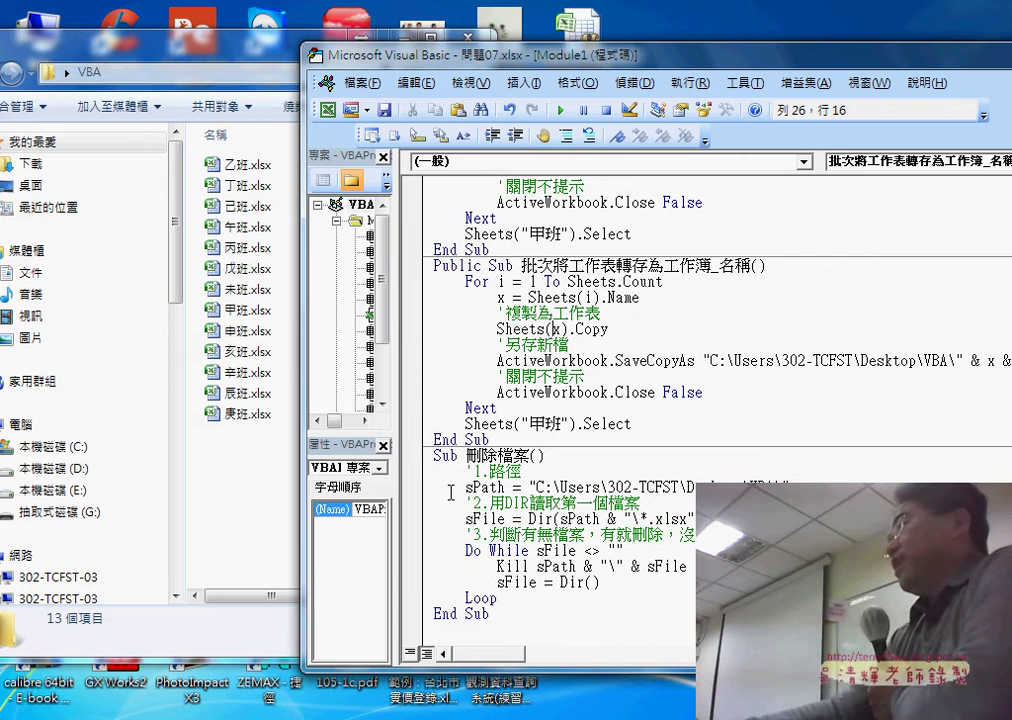
left_click(538, 520)
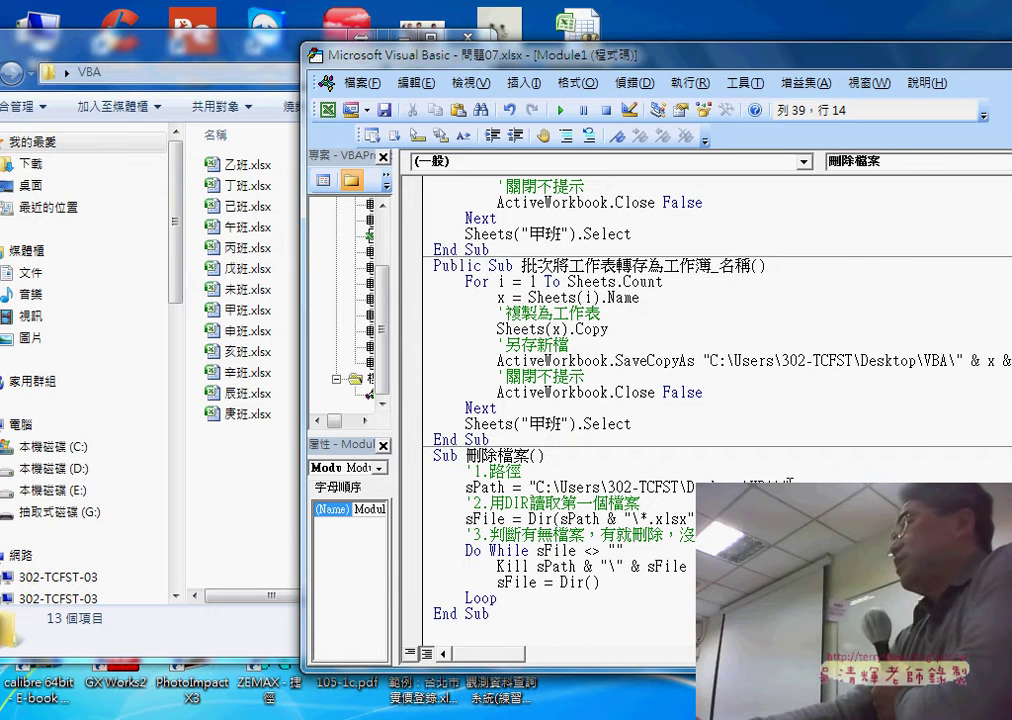
left_click_drag(789, 484, 530, 485)
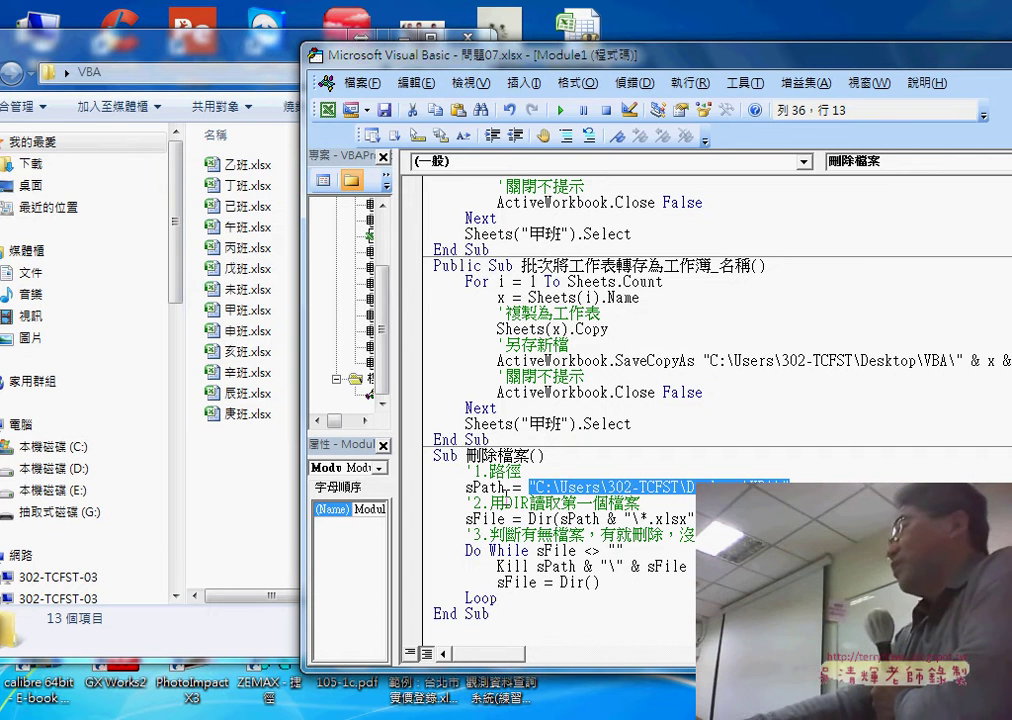
left_click_drag(504, 487, 465, 487)
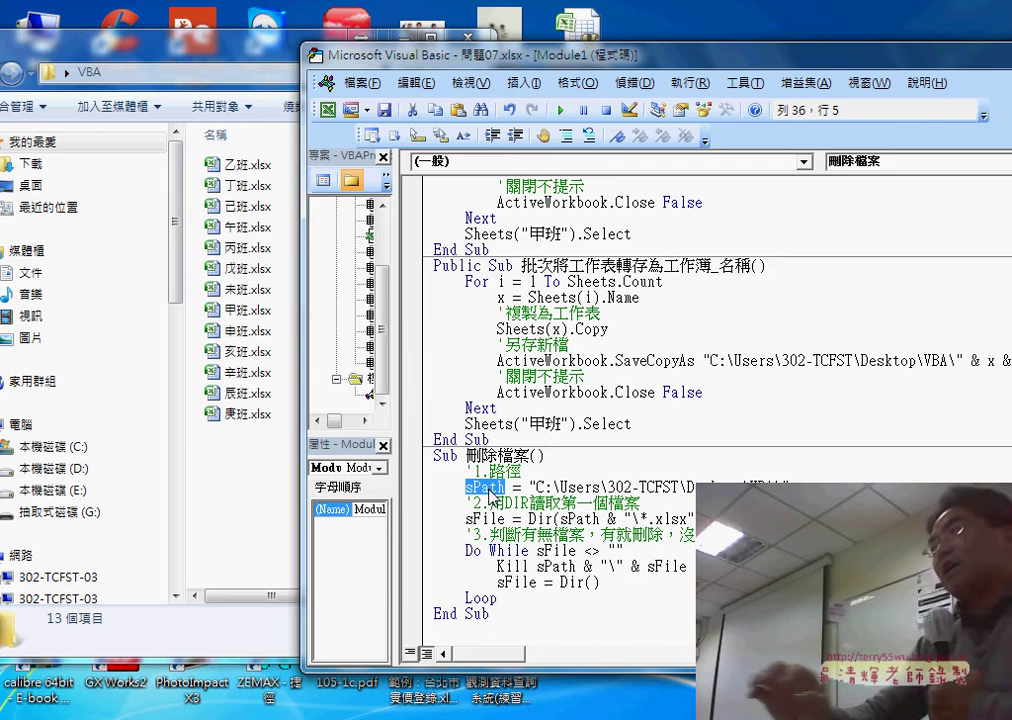
left_click_drag(215, 440, 250, 458)
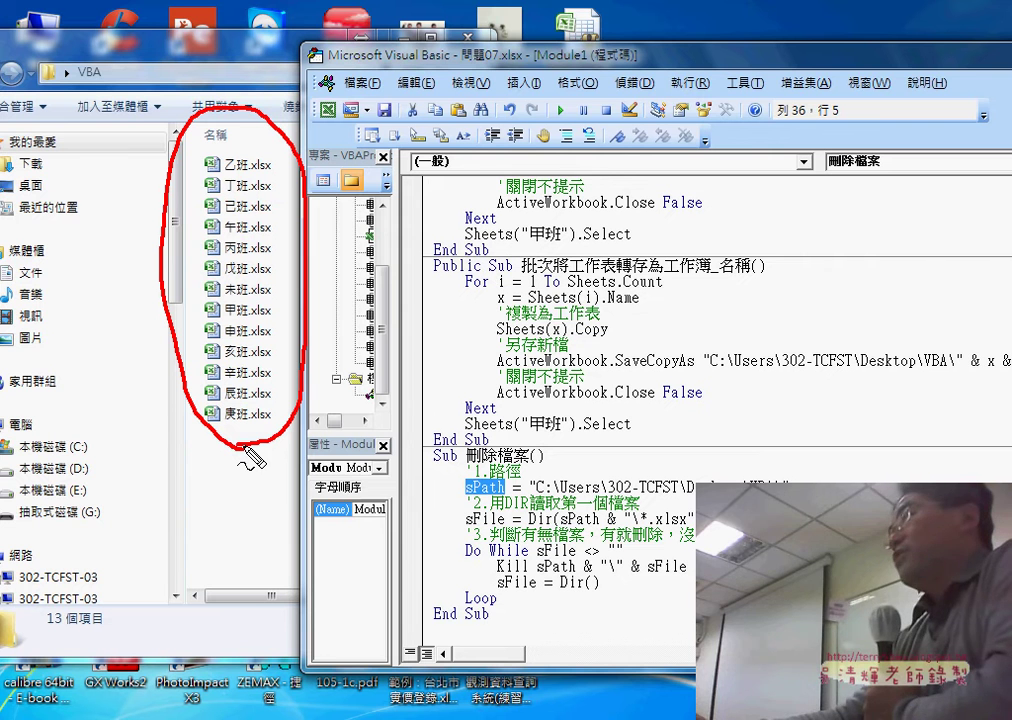
left_click_drag(467, 550, 503, 548)
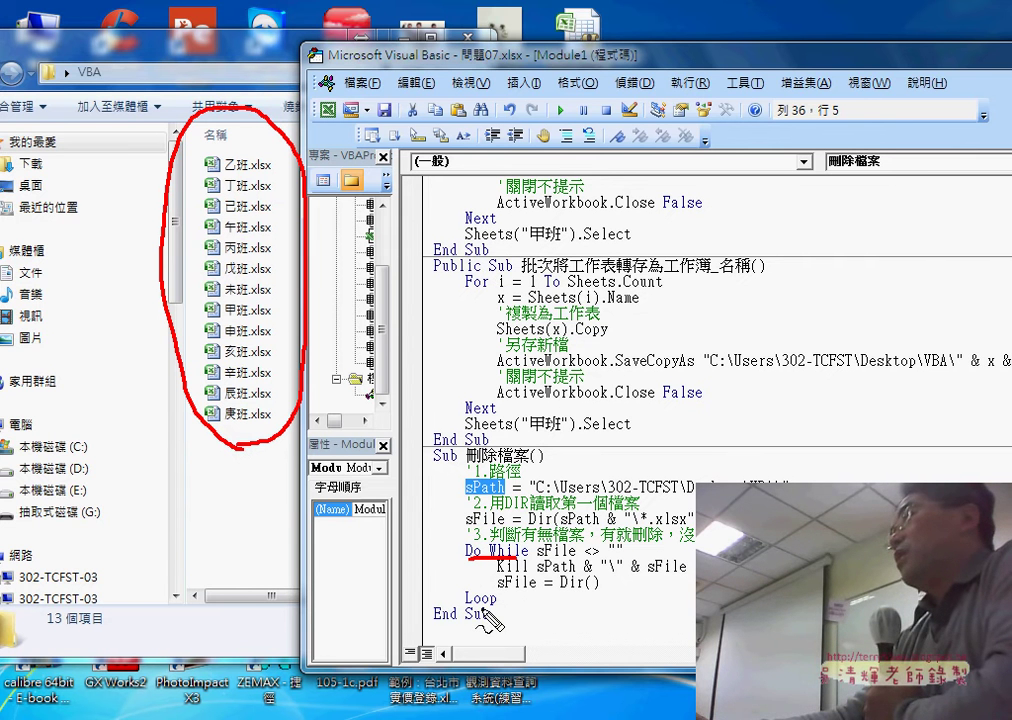
left_click_drag(466, 604, 495, 604)
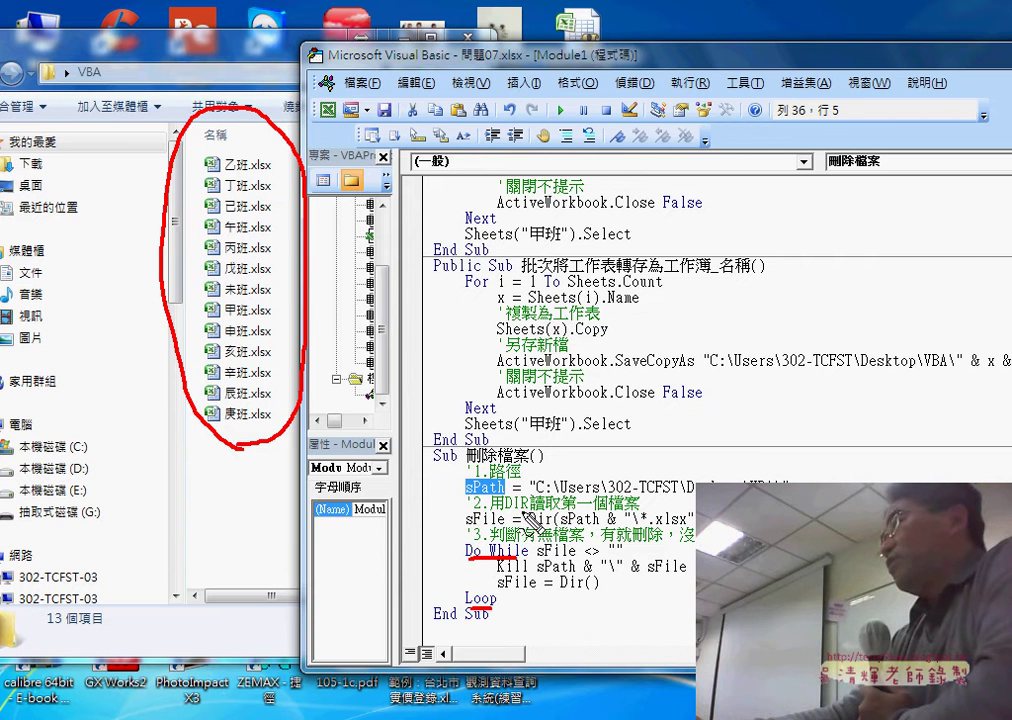
left_click_drag(528, 525, 555, 536)
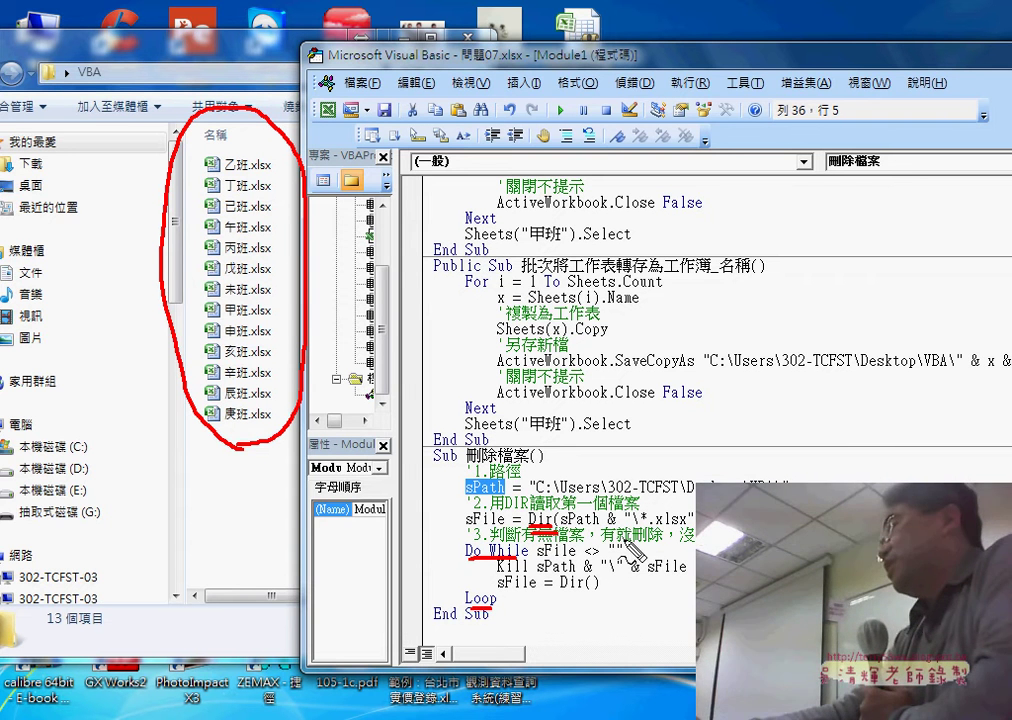
mouse_move(652, 520)
left_mouse_down()
mouse_move(690, 520)
mouse_move(685, 535)
left_mouse_up()
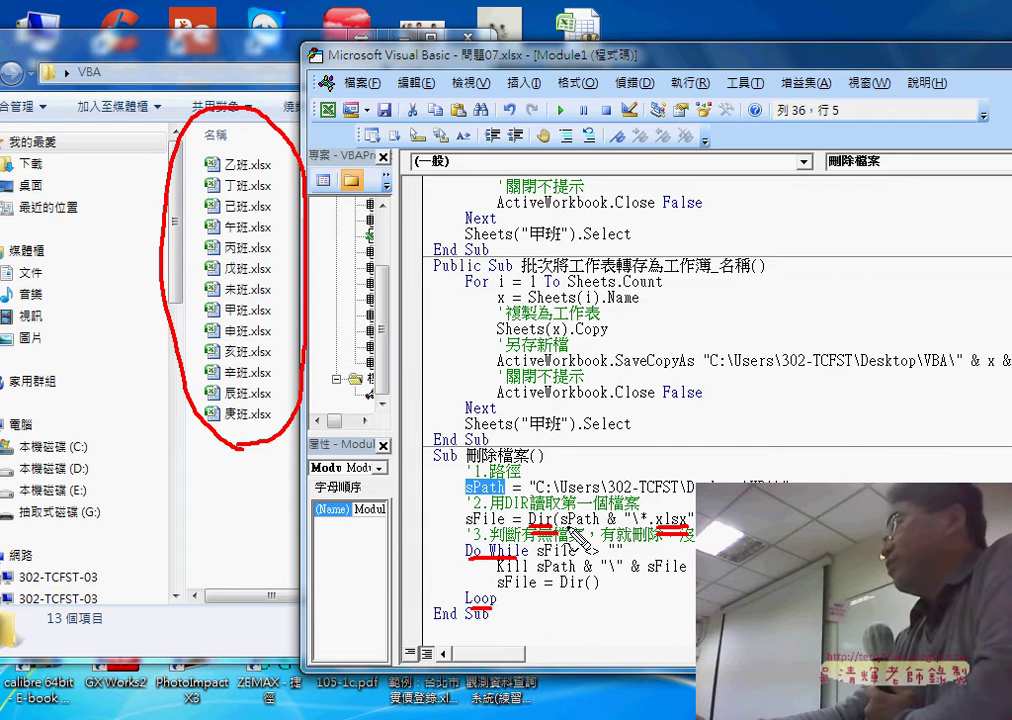
left_click_drag(560, 527, 590, 527)
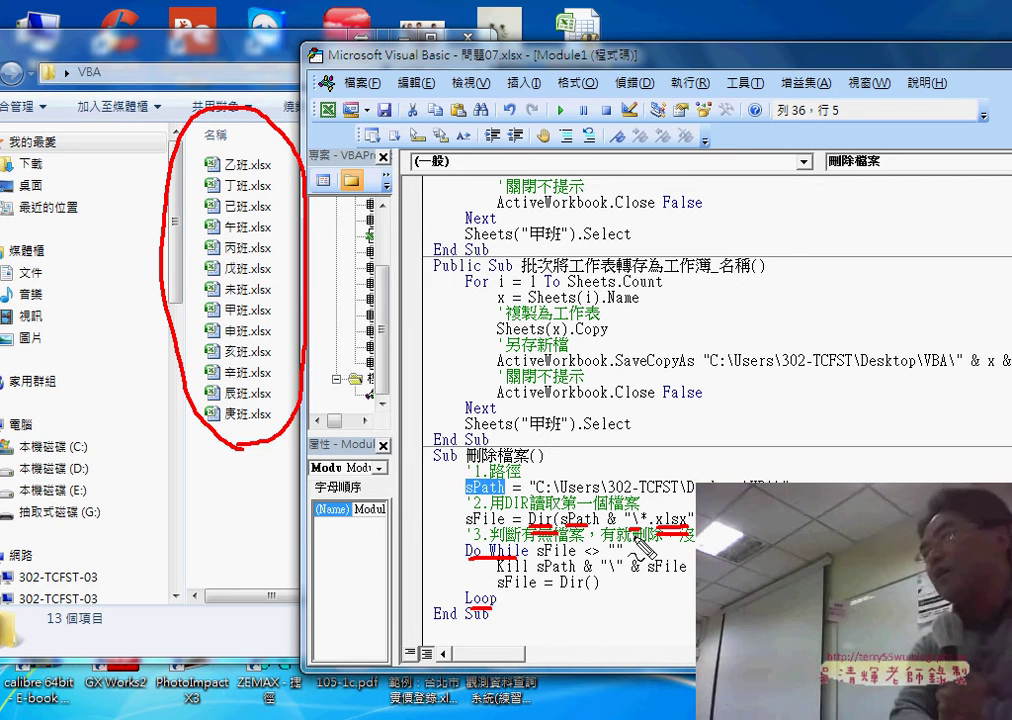
key("Escape")
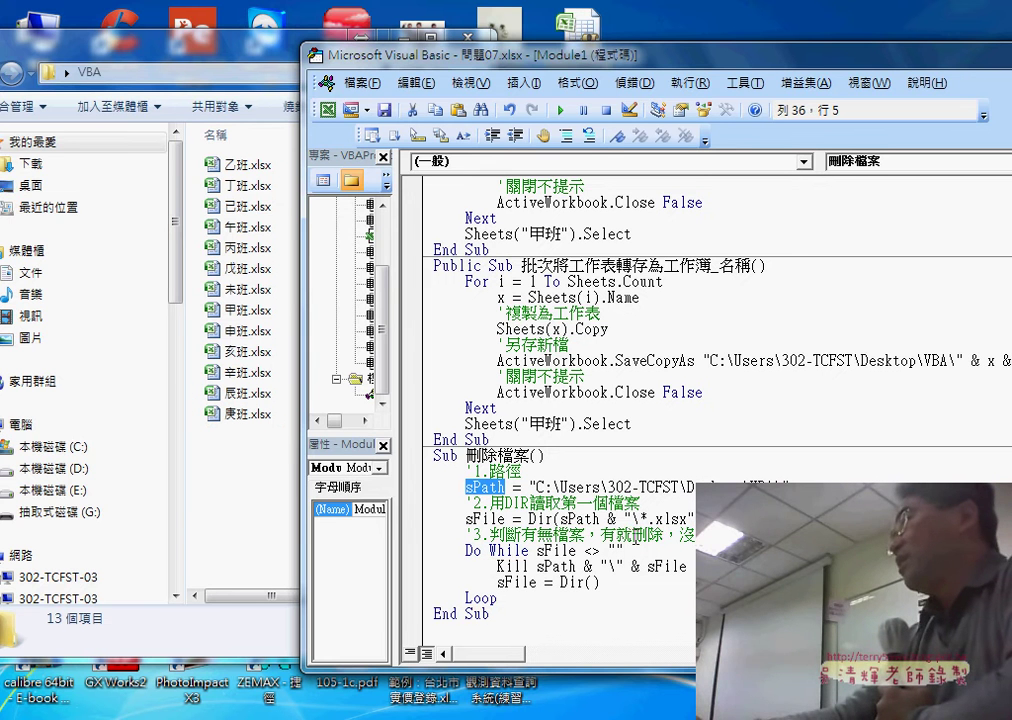
double_click(633, 519)
left_click(783, 487)
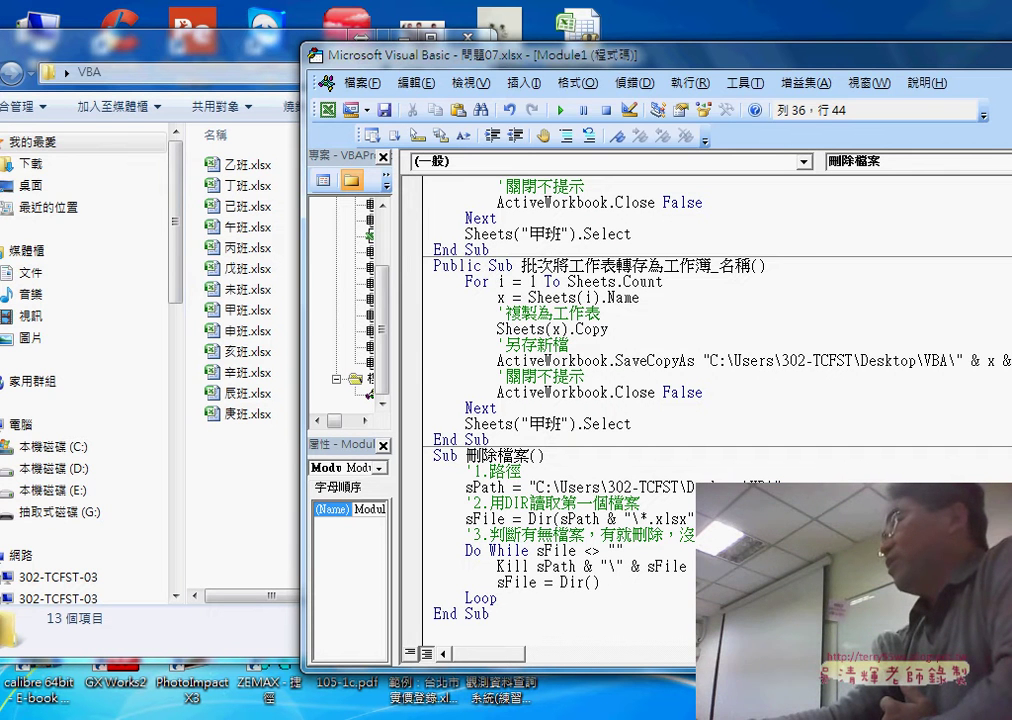
key("ctrl+shift+Left")
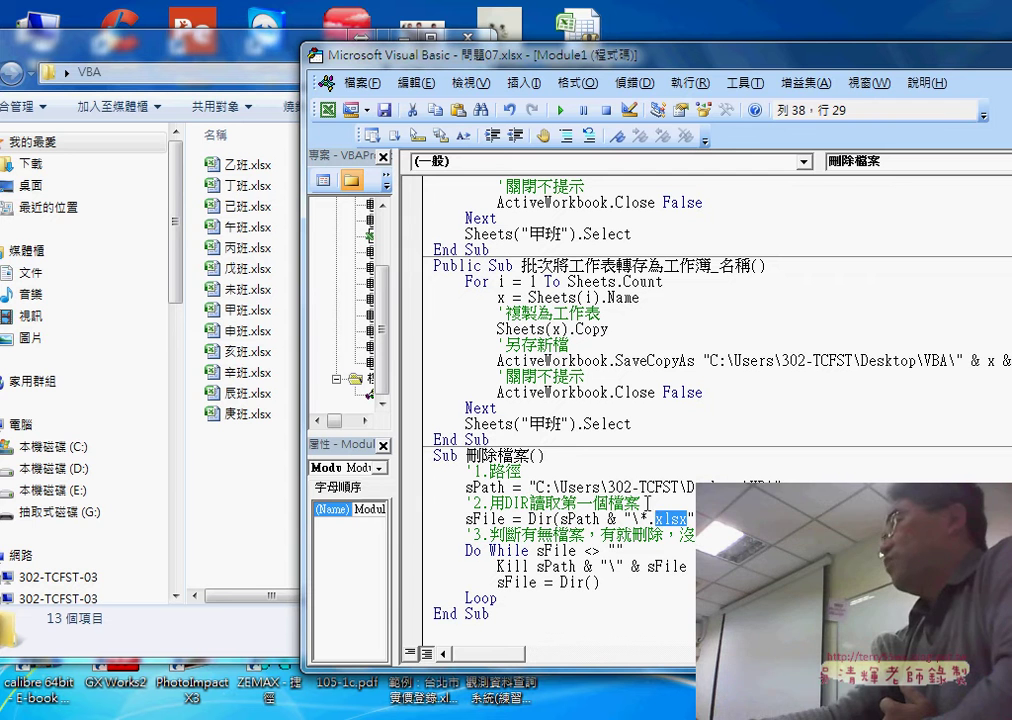
left_click_drag(537, 487, 737, 487)
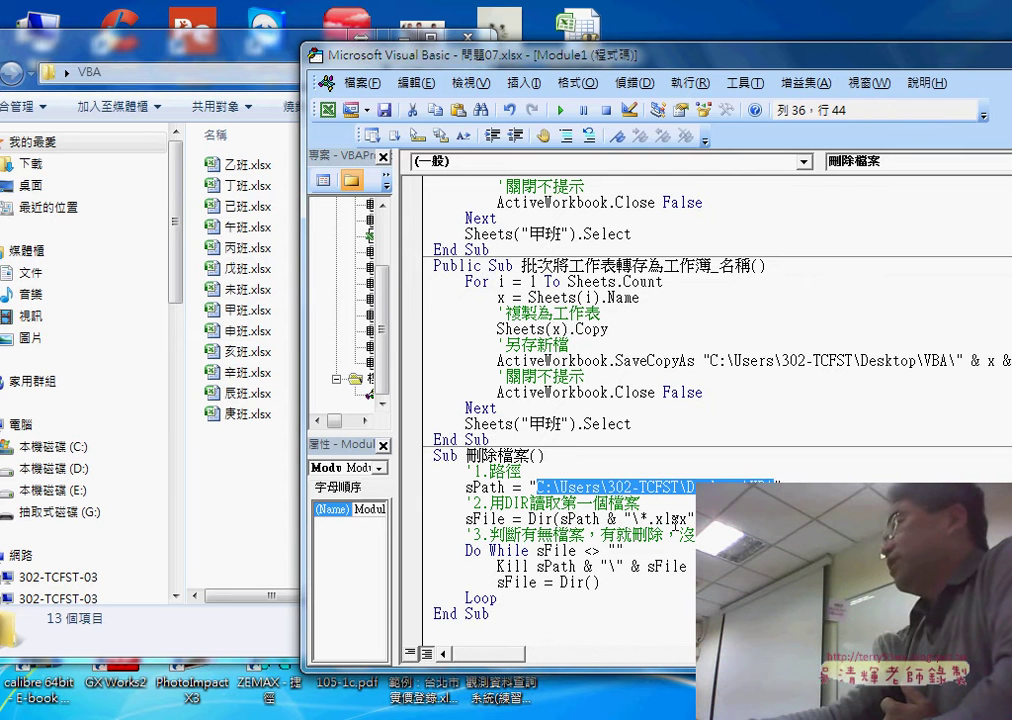
left_click(688, 519)
key("ctrl+shift+Left")
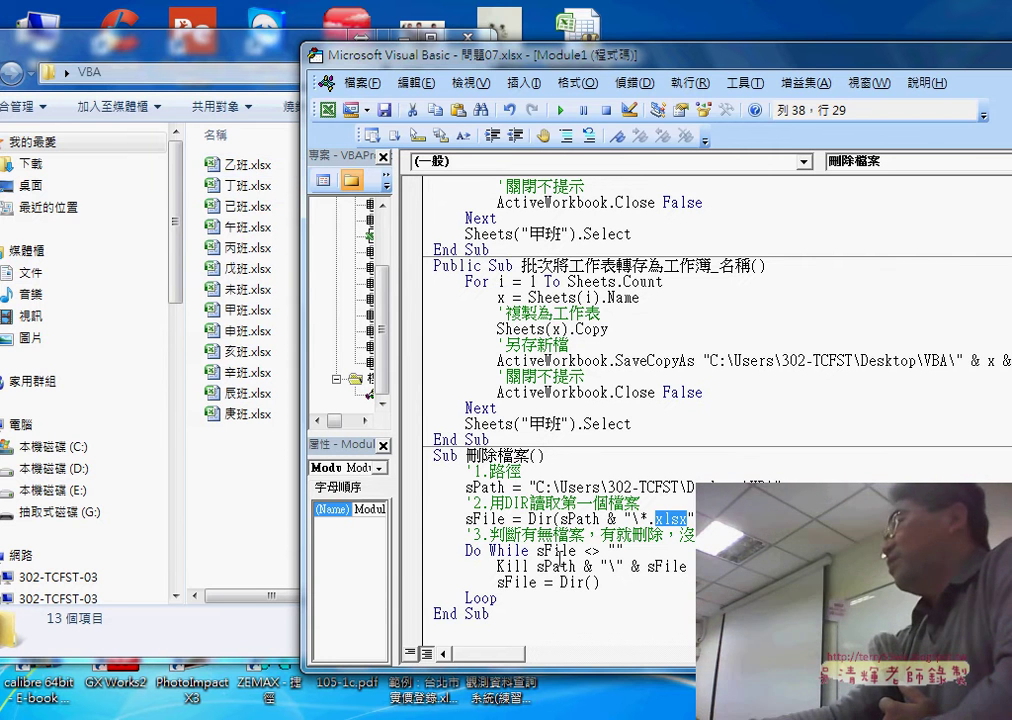
left_click_drag(600, 582, 562, 582)
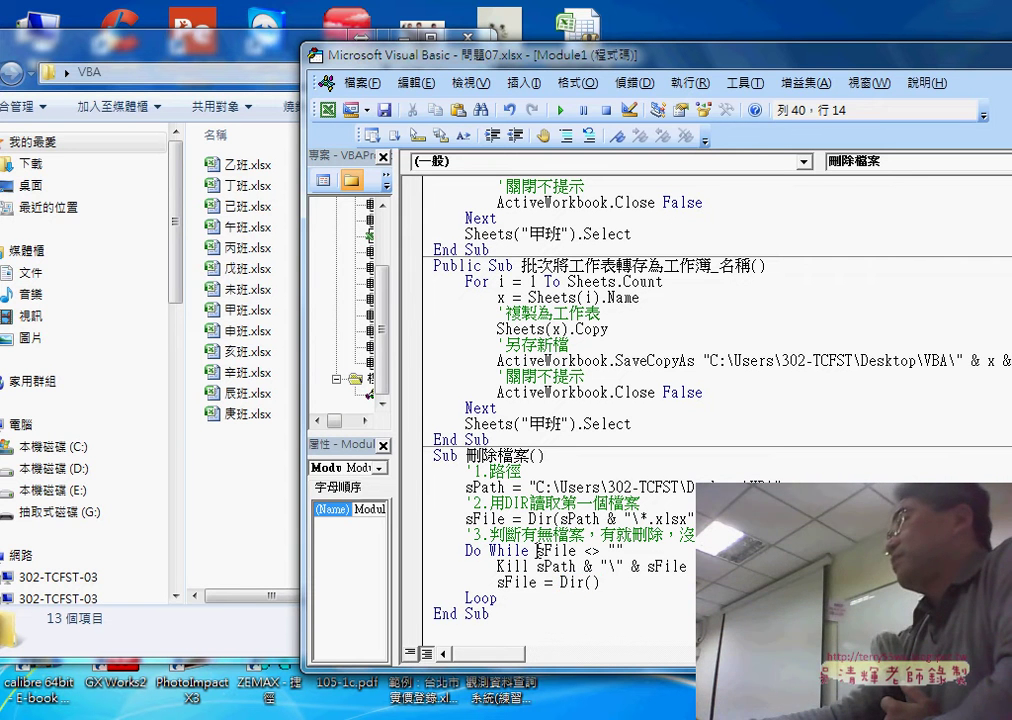
left_click_drag(538, 550, 626, 550)
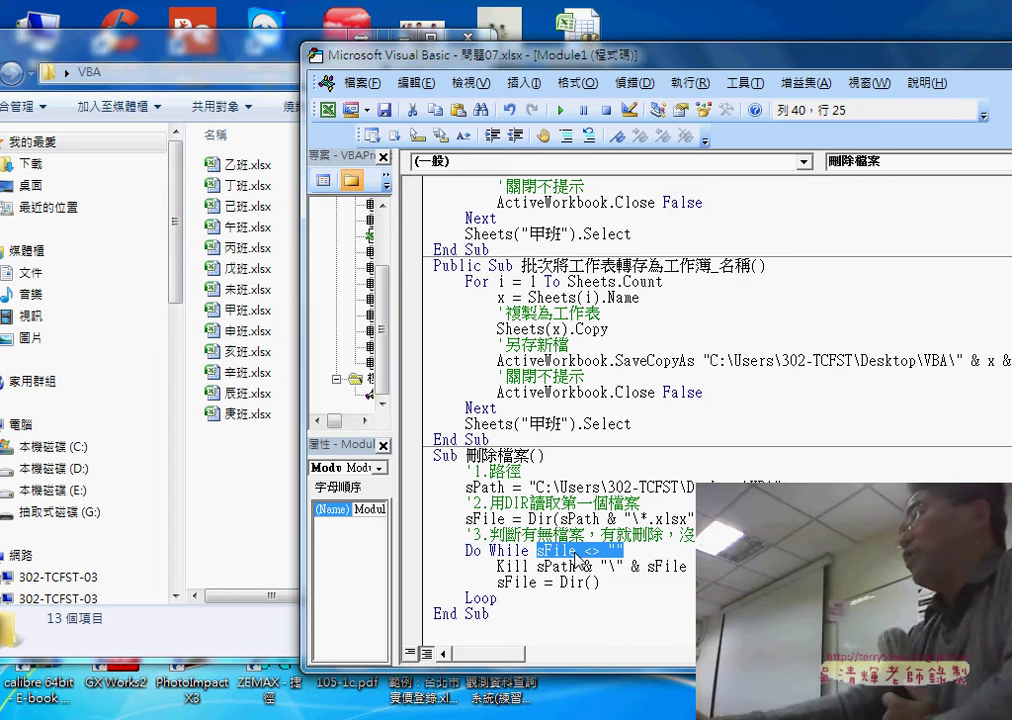
left_click(574, 597)
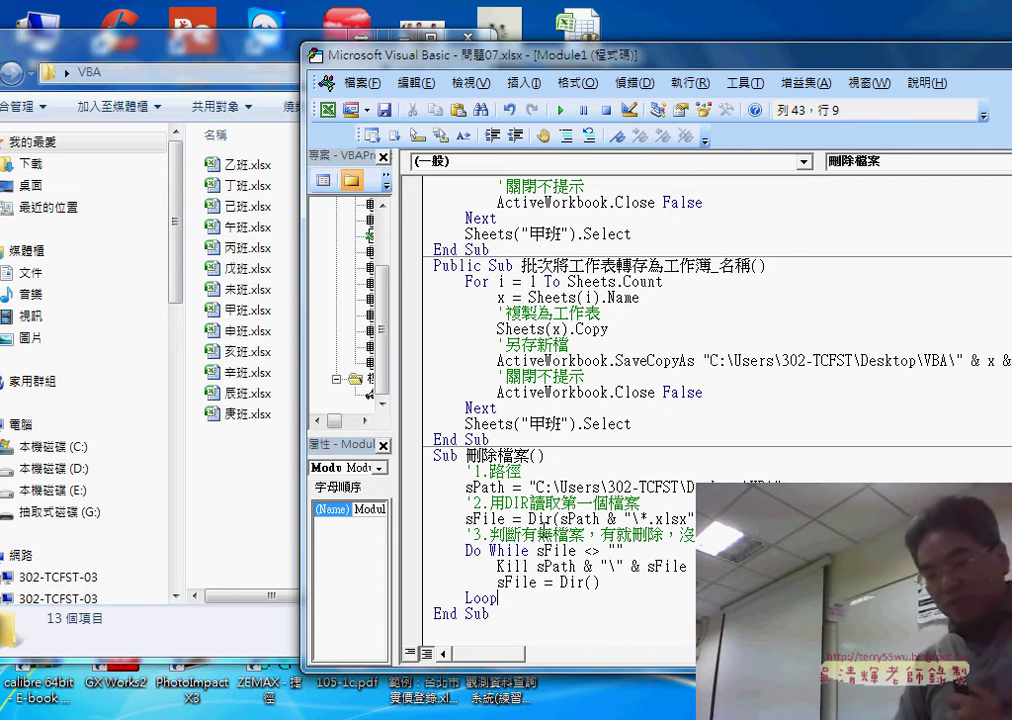
Step 刪除檔案 to the loop check with F8, pointing out the xlsx filter and Kill statement
key("F8")
key("F8")
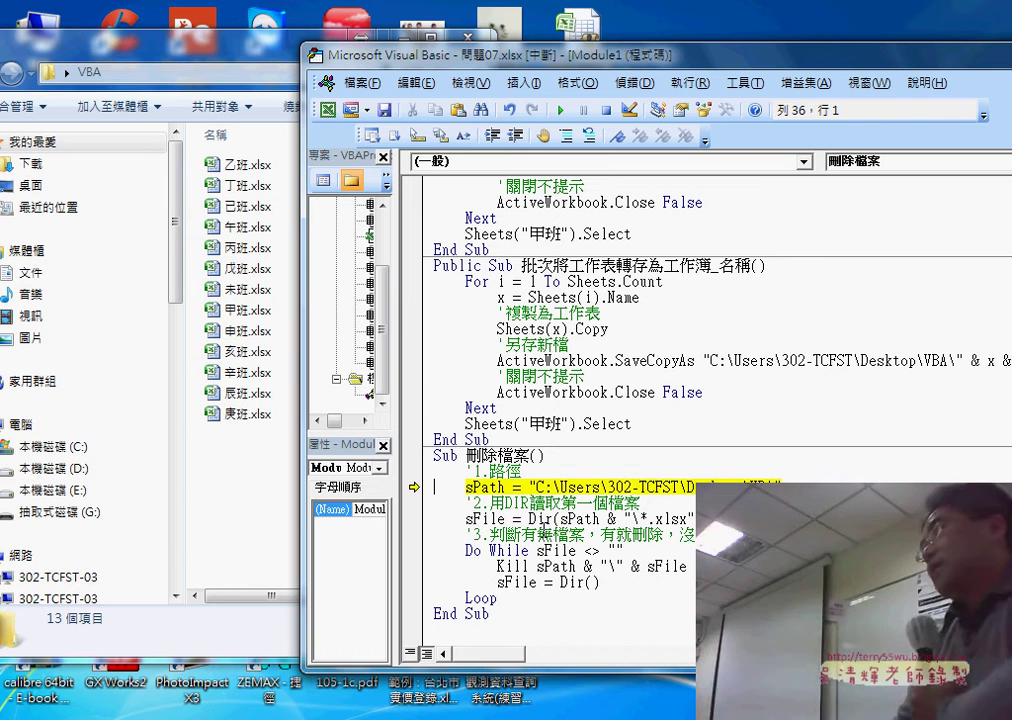
key("F8")
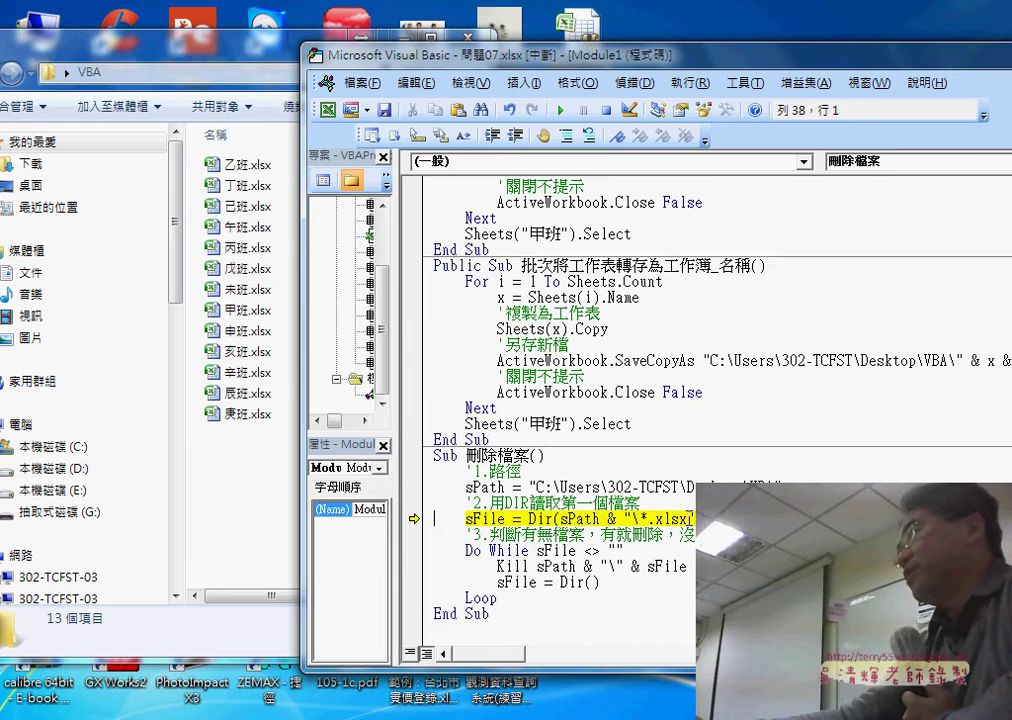
left_click_drag(690, 519, 656, 519)
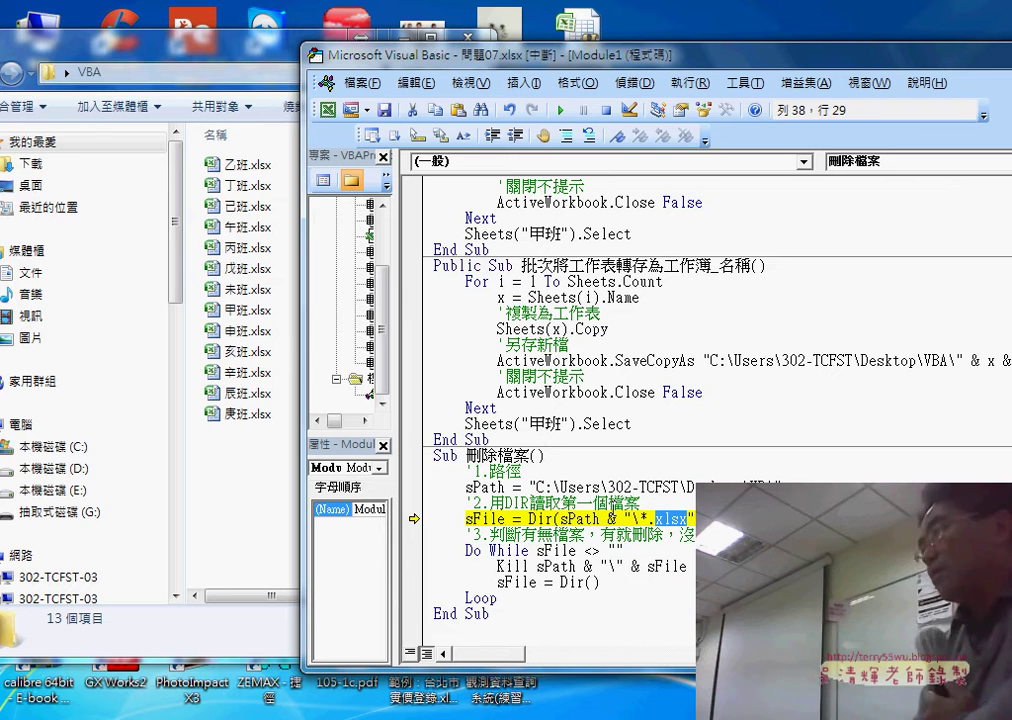
key("F8")
key("F8")
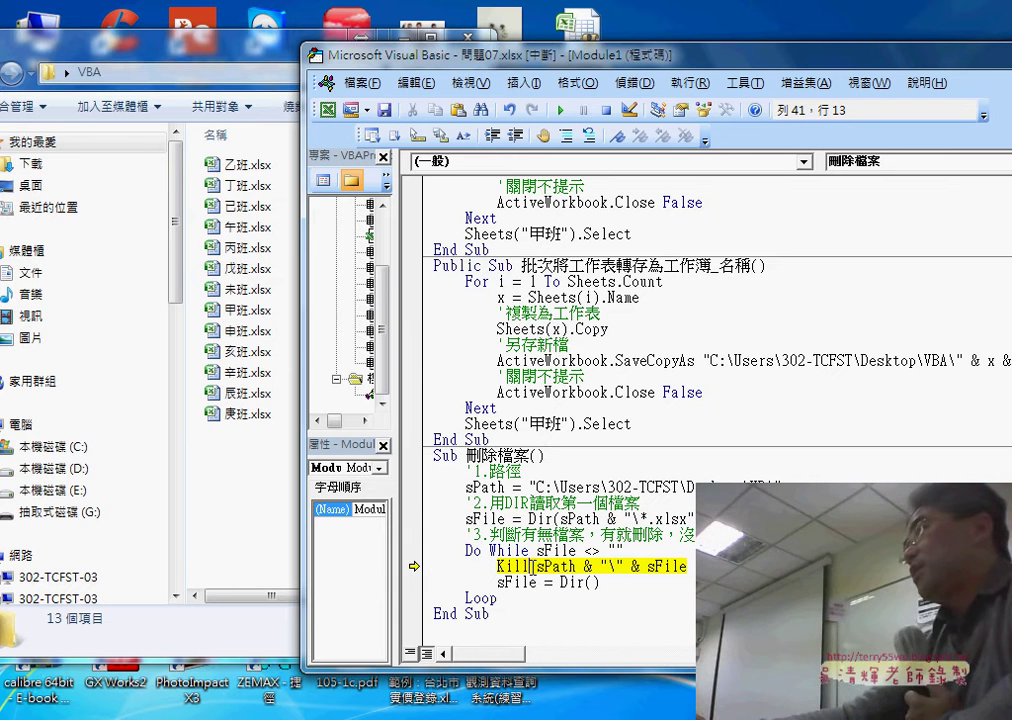
left_click_drag(532, 566, 498, 566)
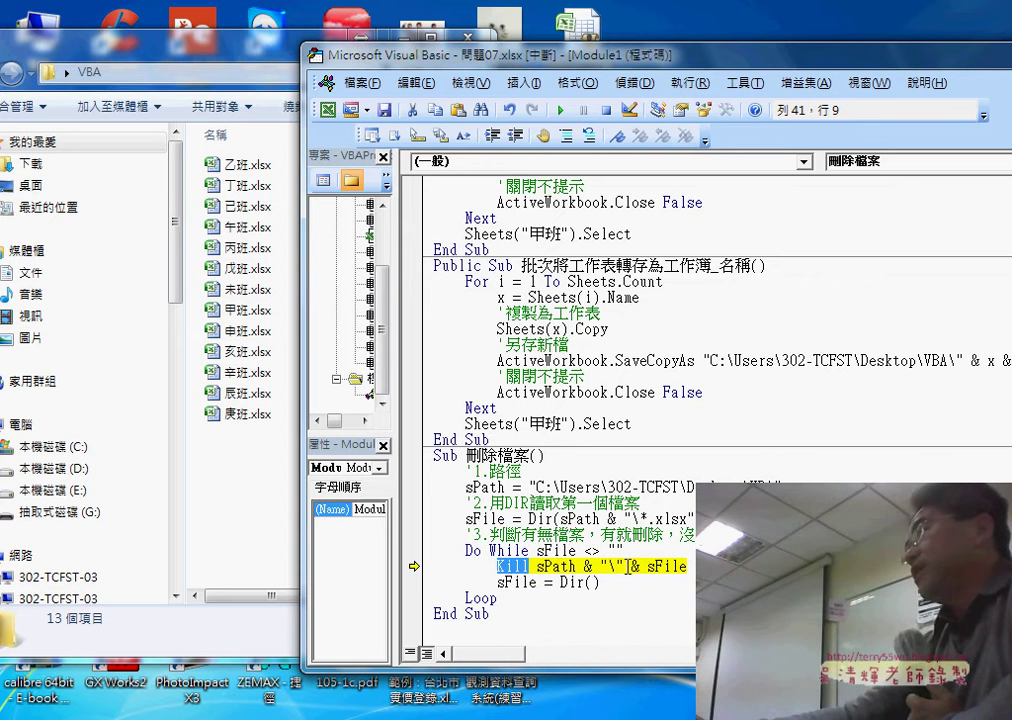
left_click_drag(627, 566, 601, 566)
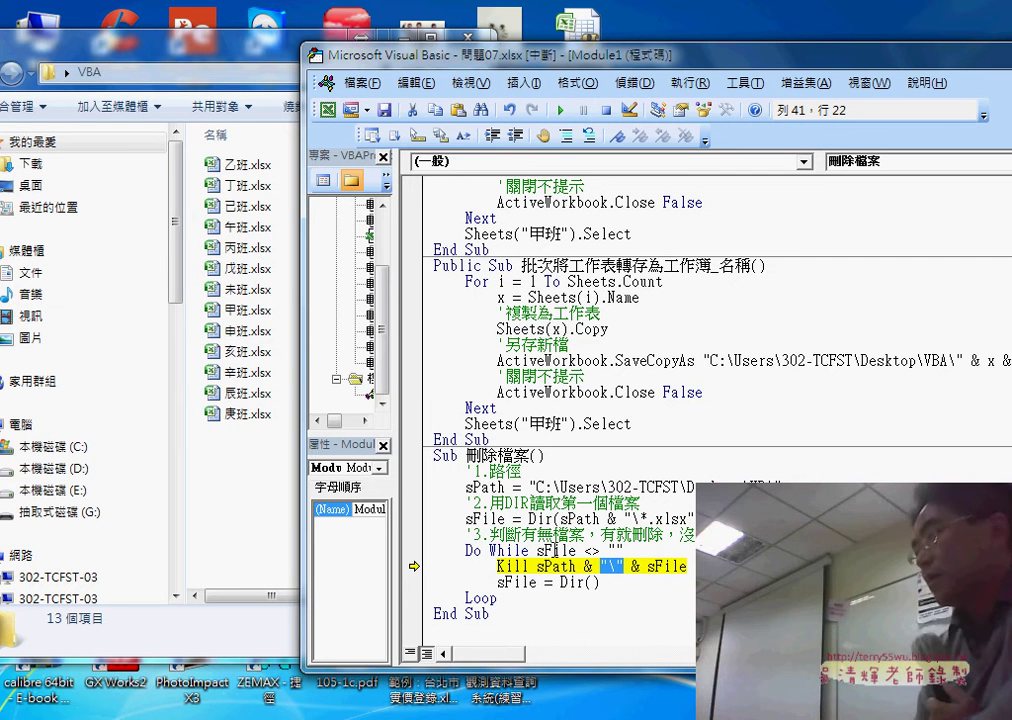
Step through deleting the first workbooks, then run the rest with F5
key("F8")
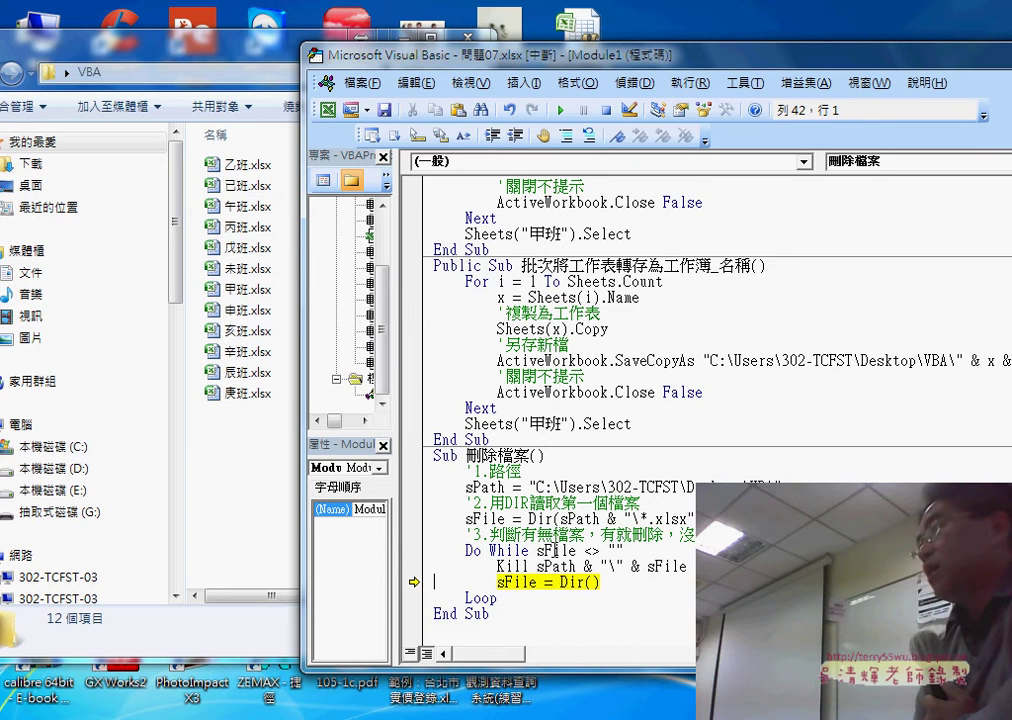
key("F8")
key("F8")
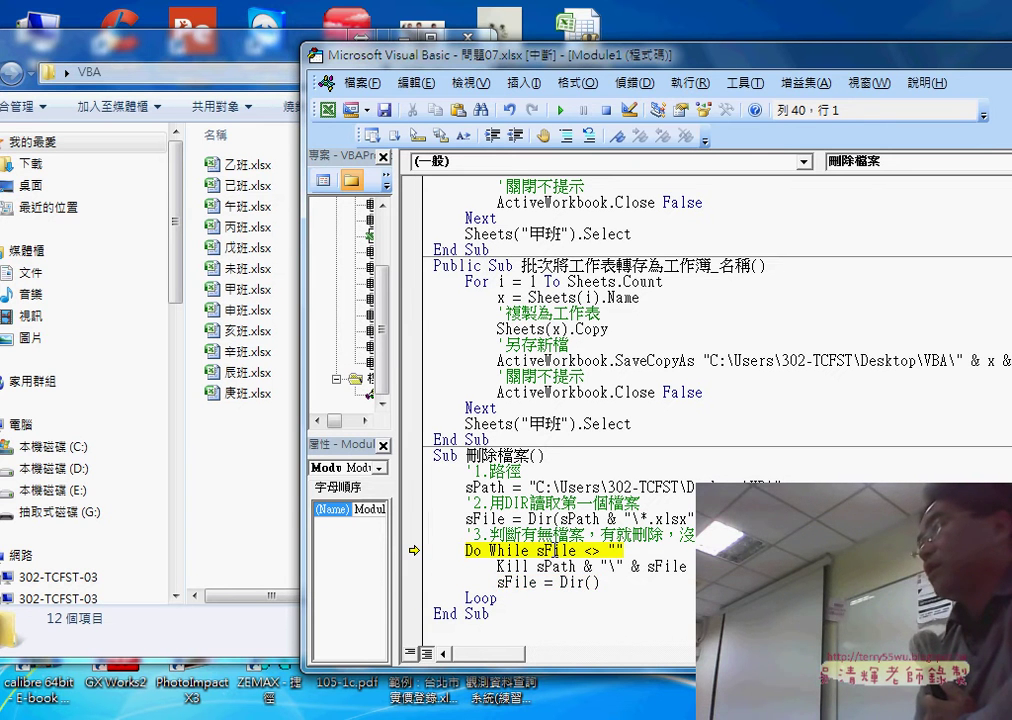
key("F8")
key("F8")
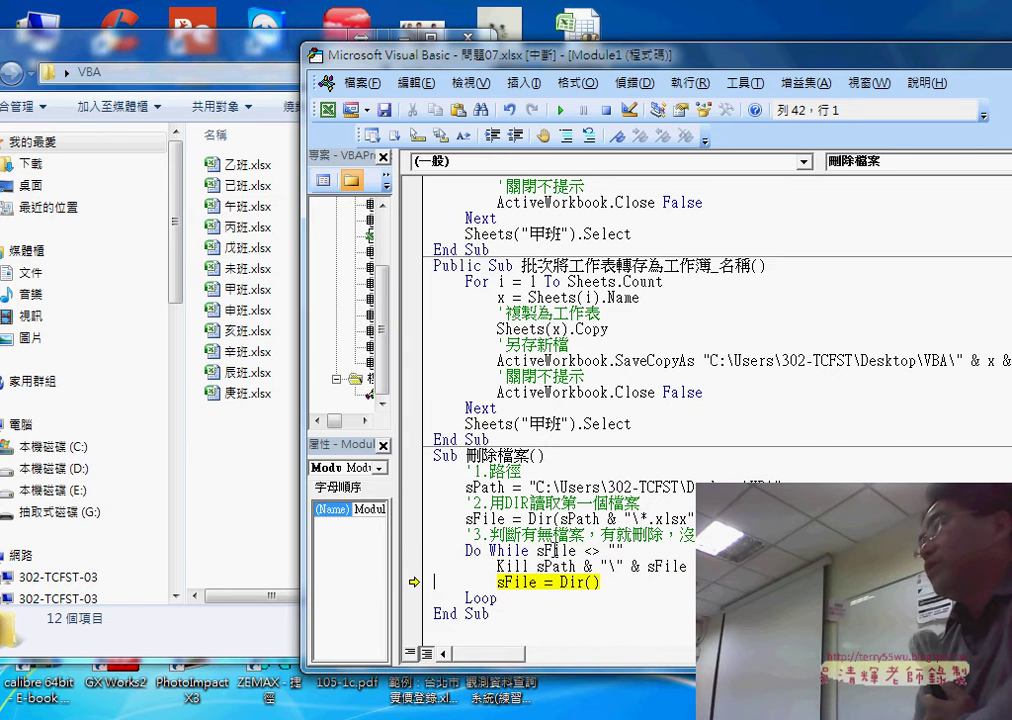
key("F8")
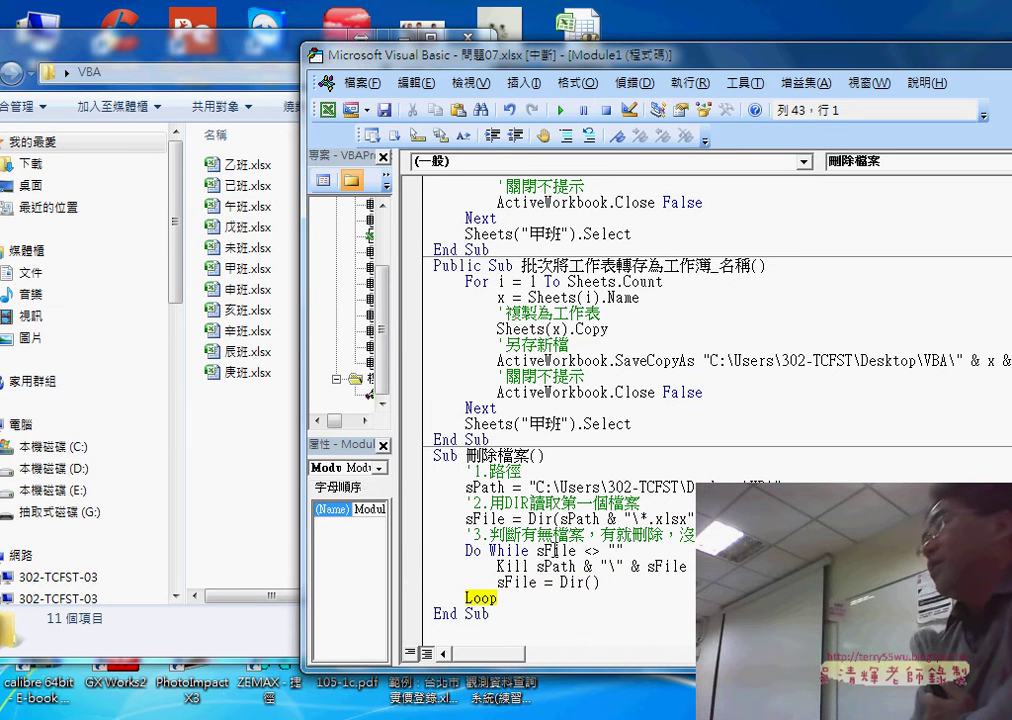
key("F8")
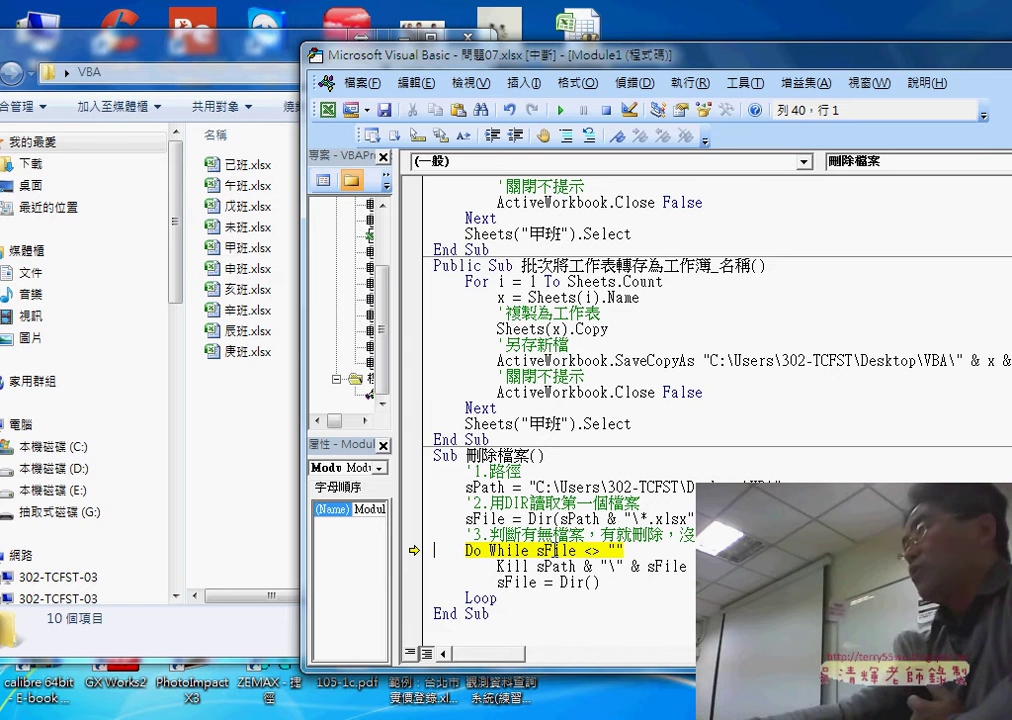
key("F5")
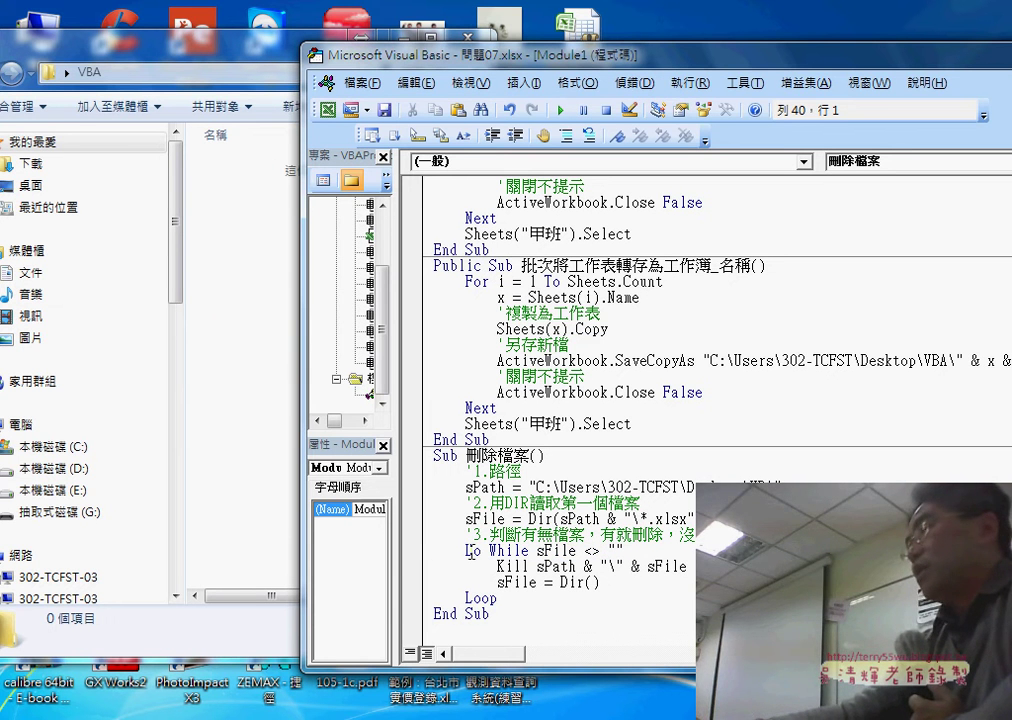
left_click_drag(470, 553, 521, 552)
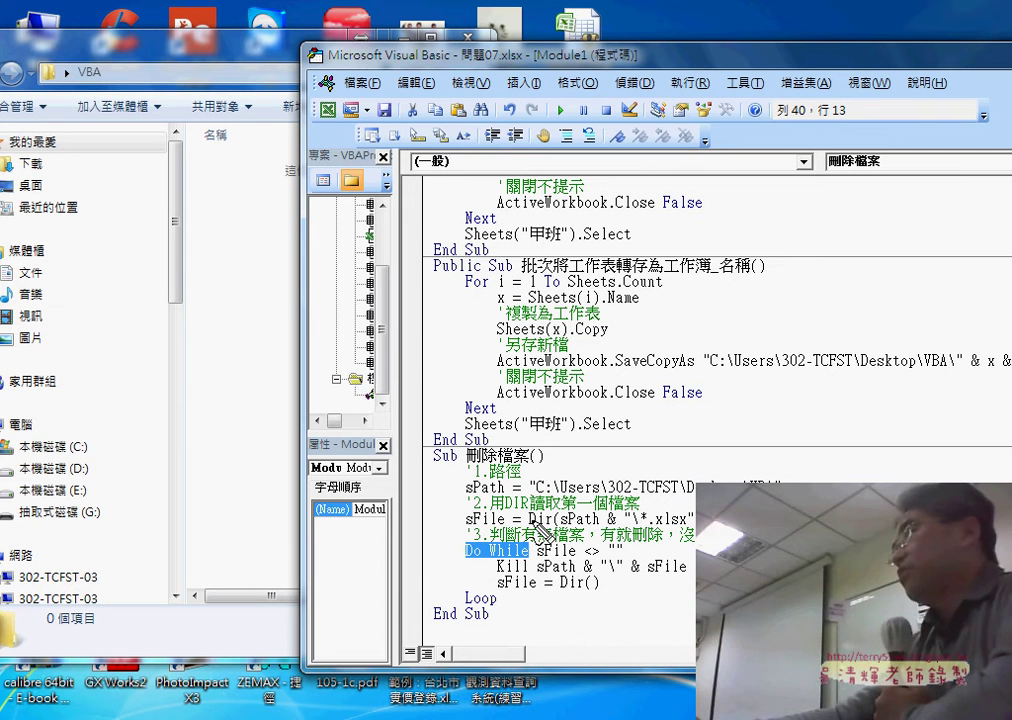
left_click_drag(536, 525, 548, 529)
left_click_drag(467, 561, 527, 558)
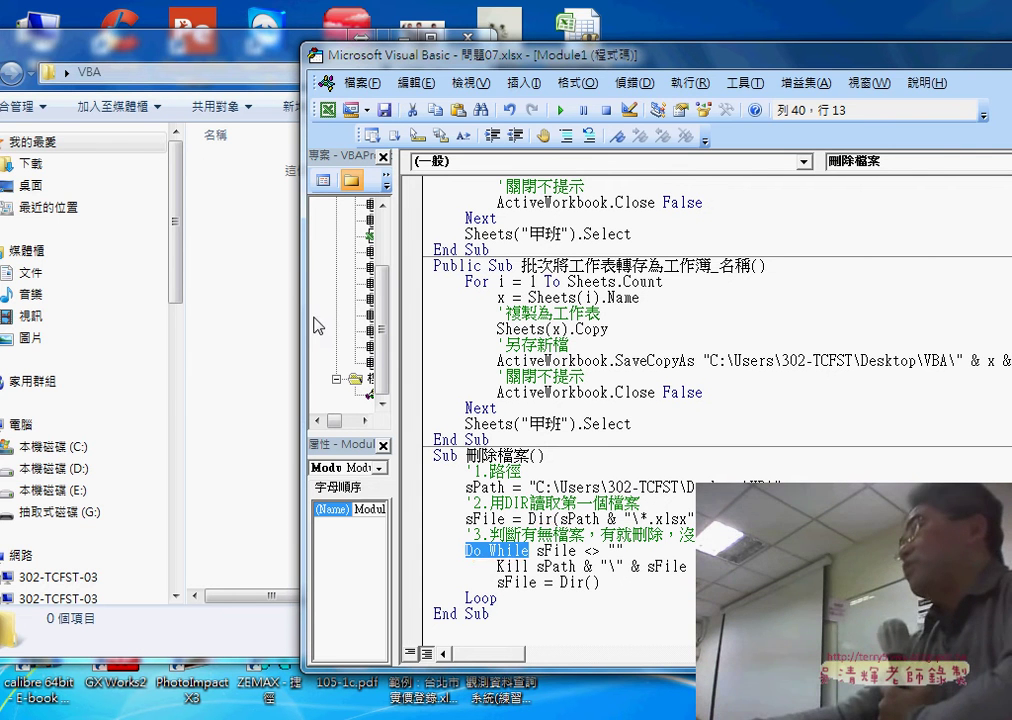
Run 批次將工作表轉存為工作簿_名稱 from the toolbar to recreate 13 class .xlsx files
left_click(581, 343)
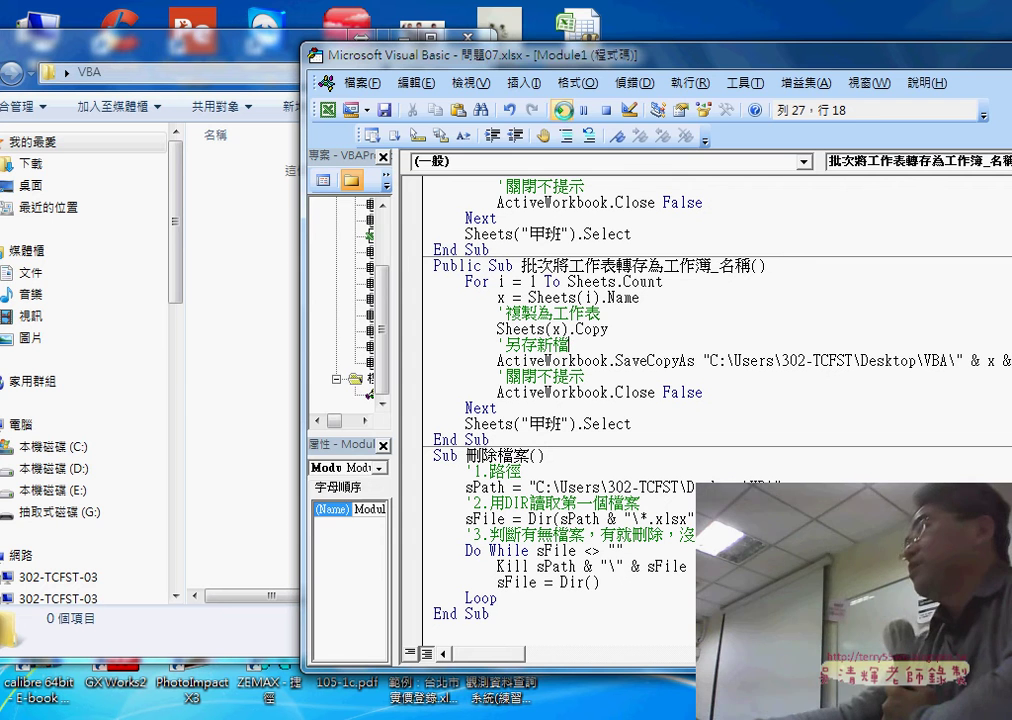
left_click(563, 110)
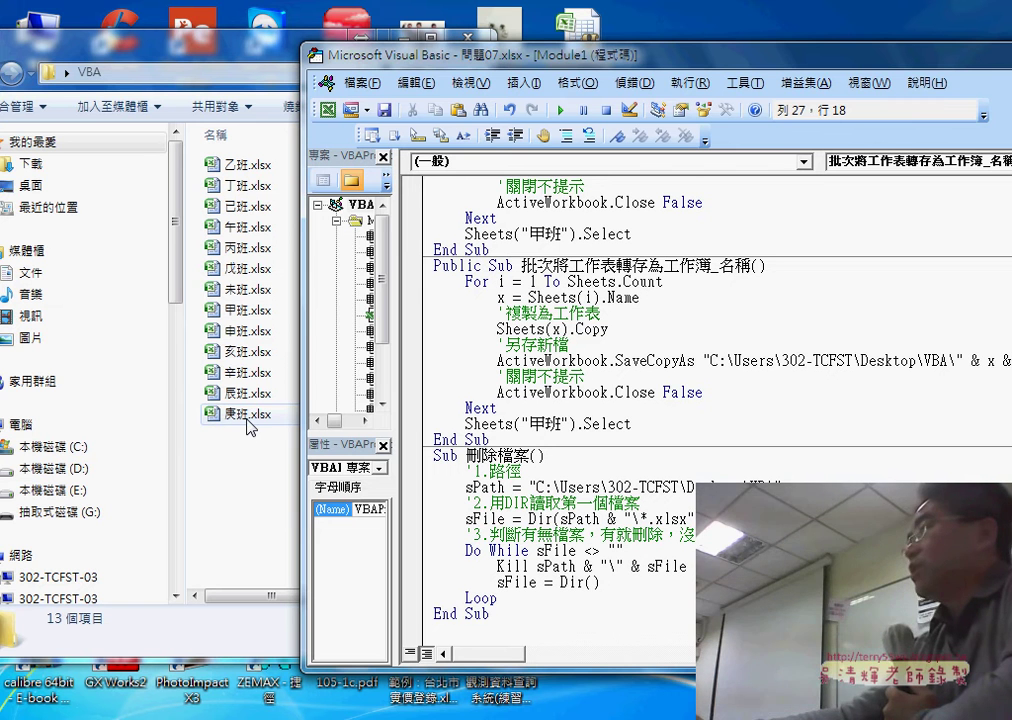
double_click(538, 519)
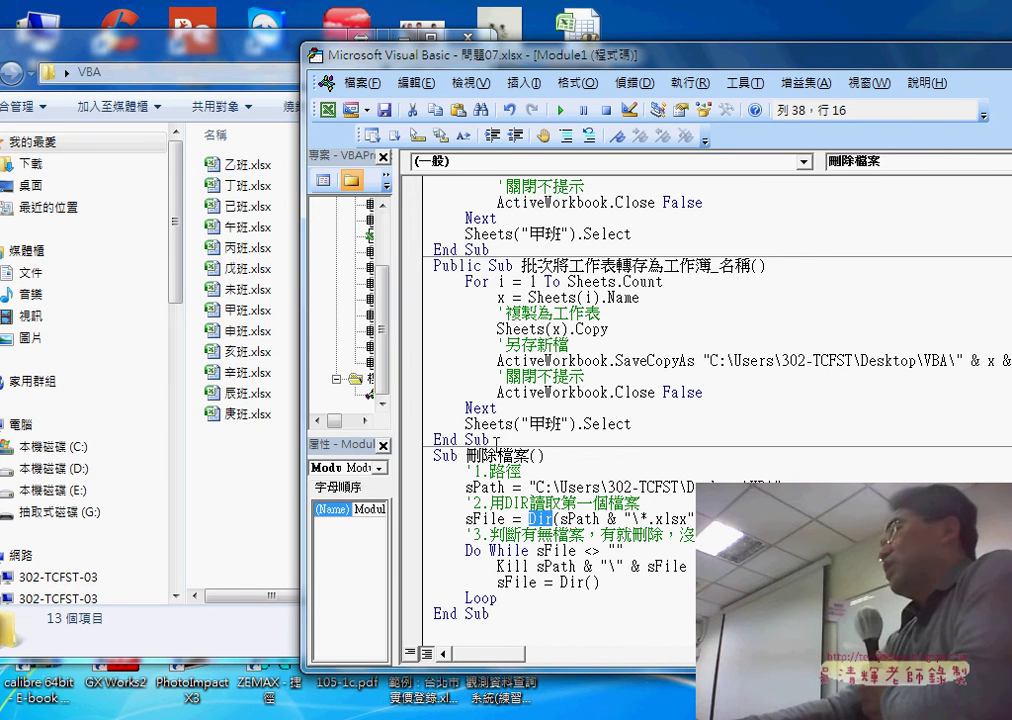
left_click_drag(490, 440, 433, 268)
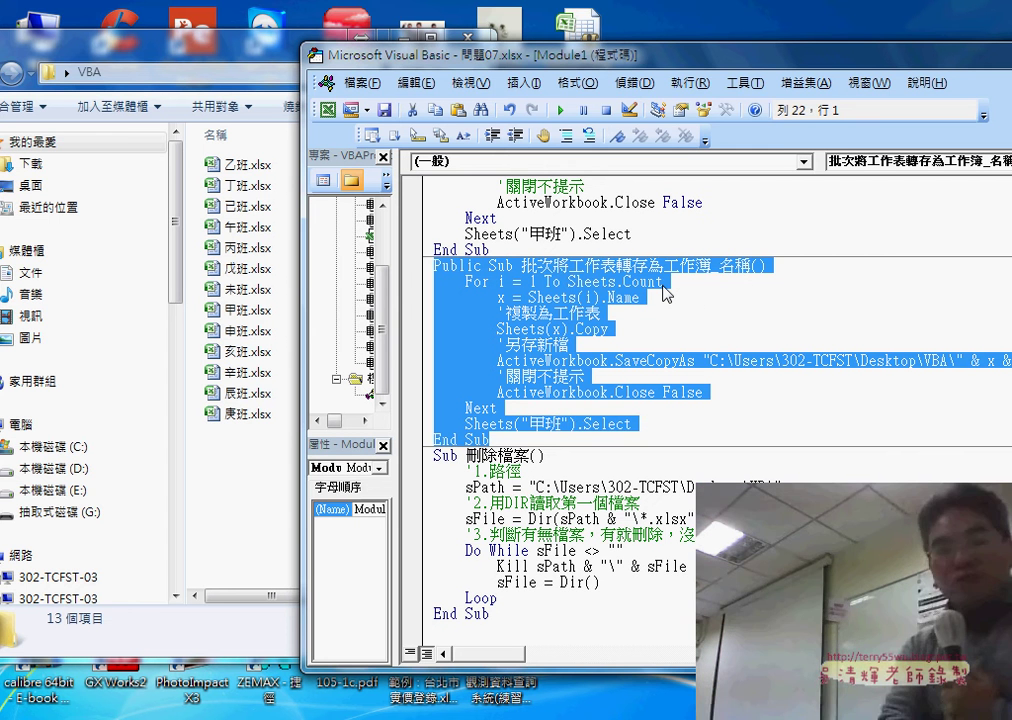
key("Left")
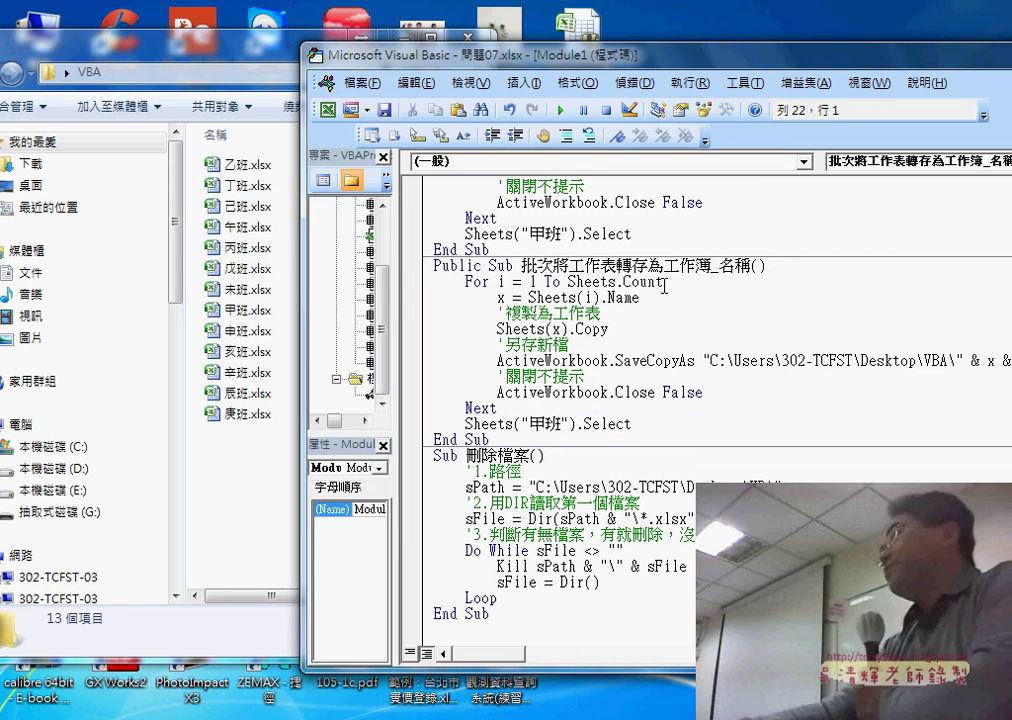
double_click(590, 282)
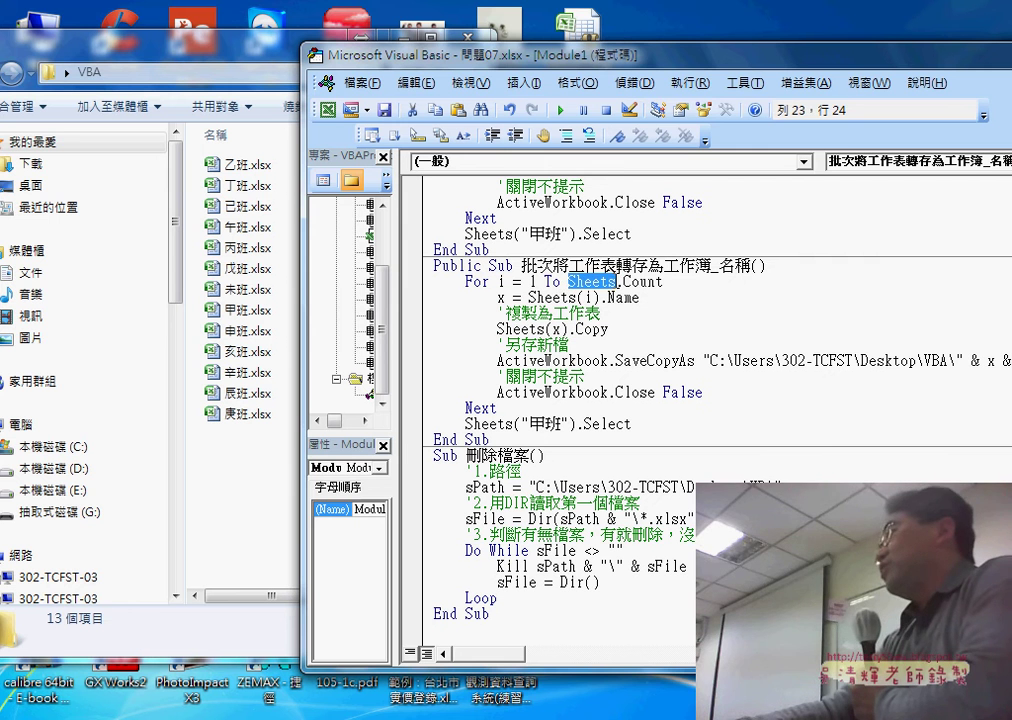
left_click_drag(665, 283, 570, 284)
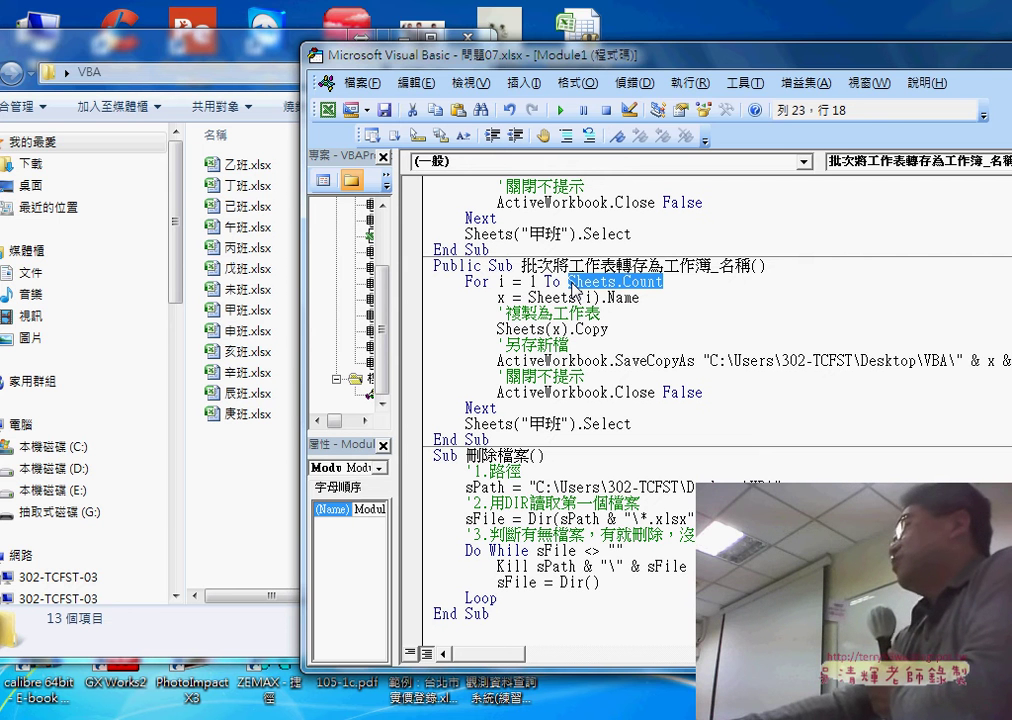
left_click_drag(640, 298, 609, 298)
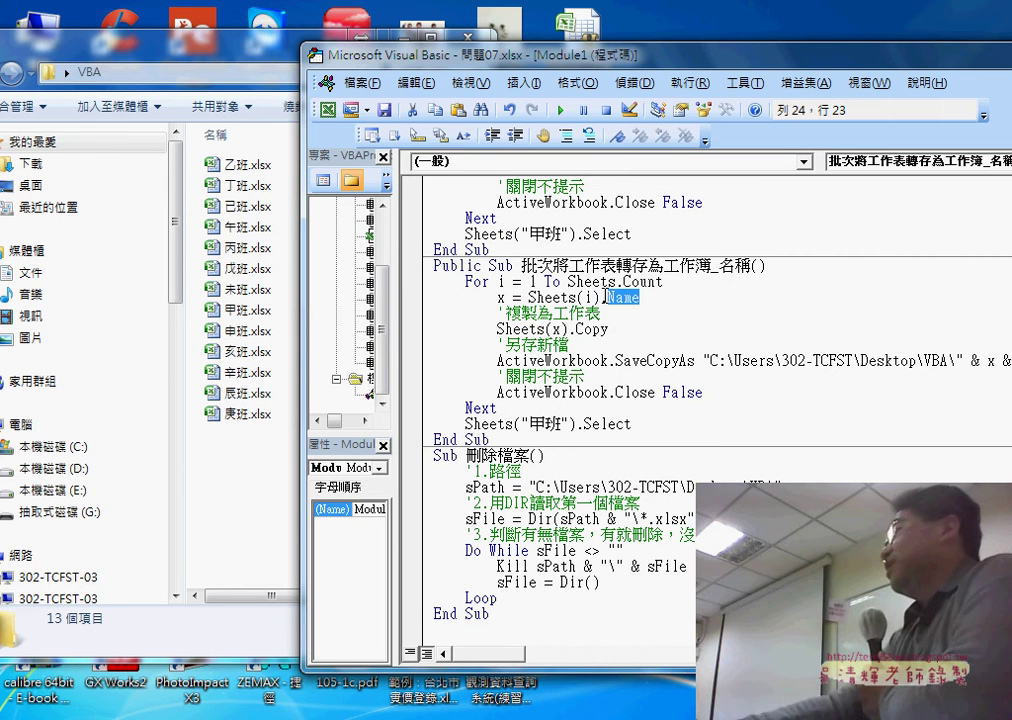
double_click(588, 297)
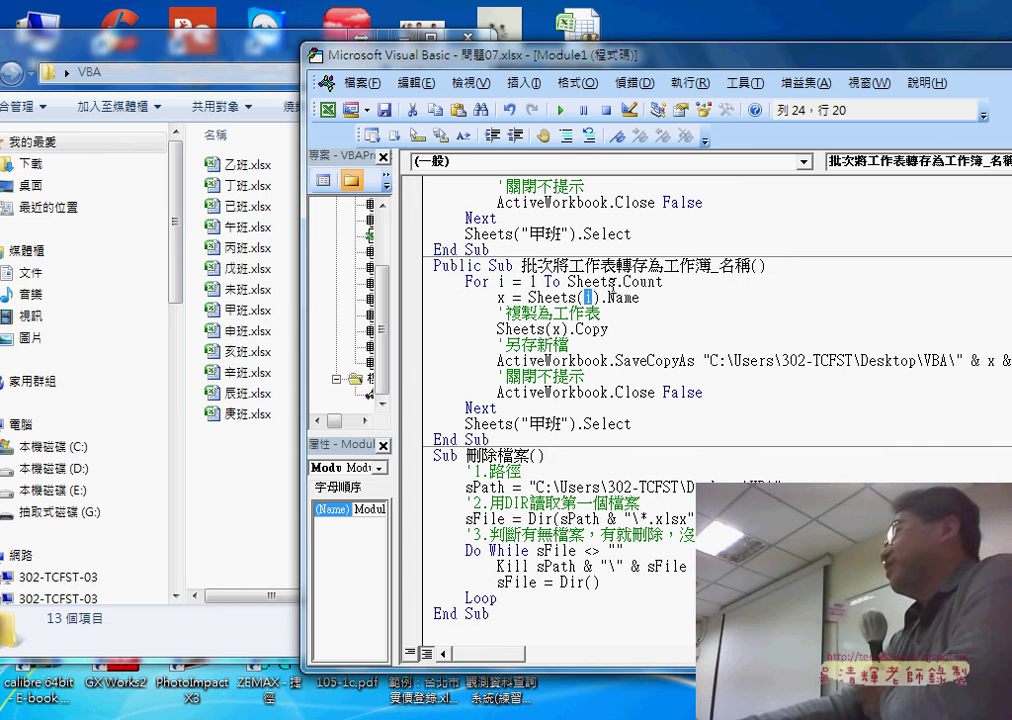
left_click_drag(639, 297, 545, 297)
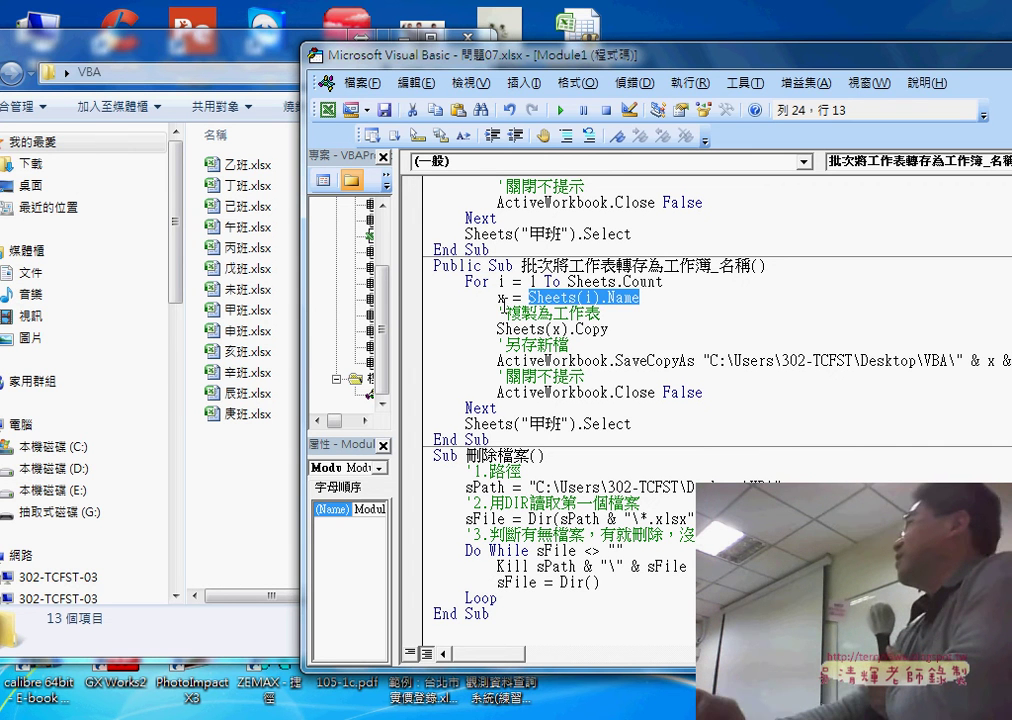
double_click(501, 297)
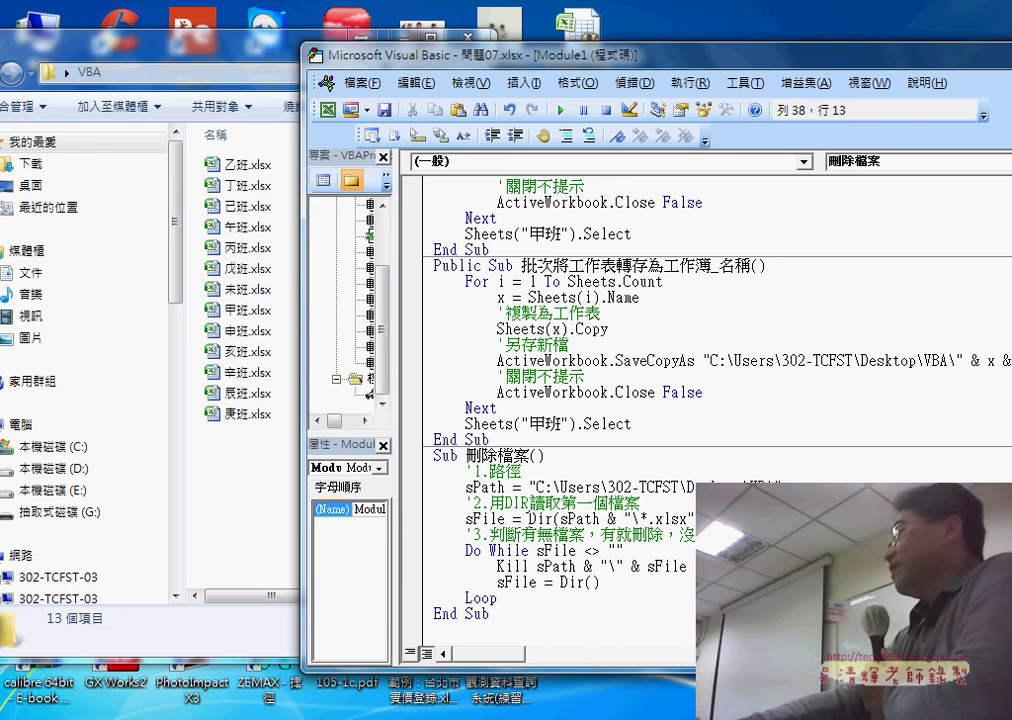
double_click(530, 519)
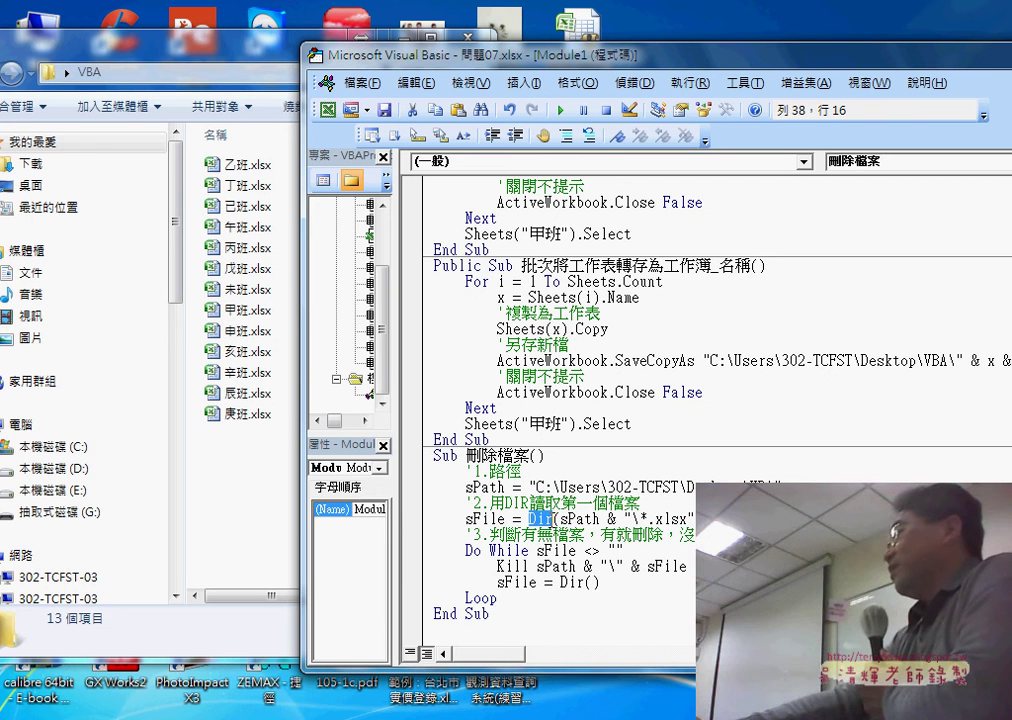
left_click(539, 519)
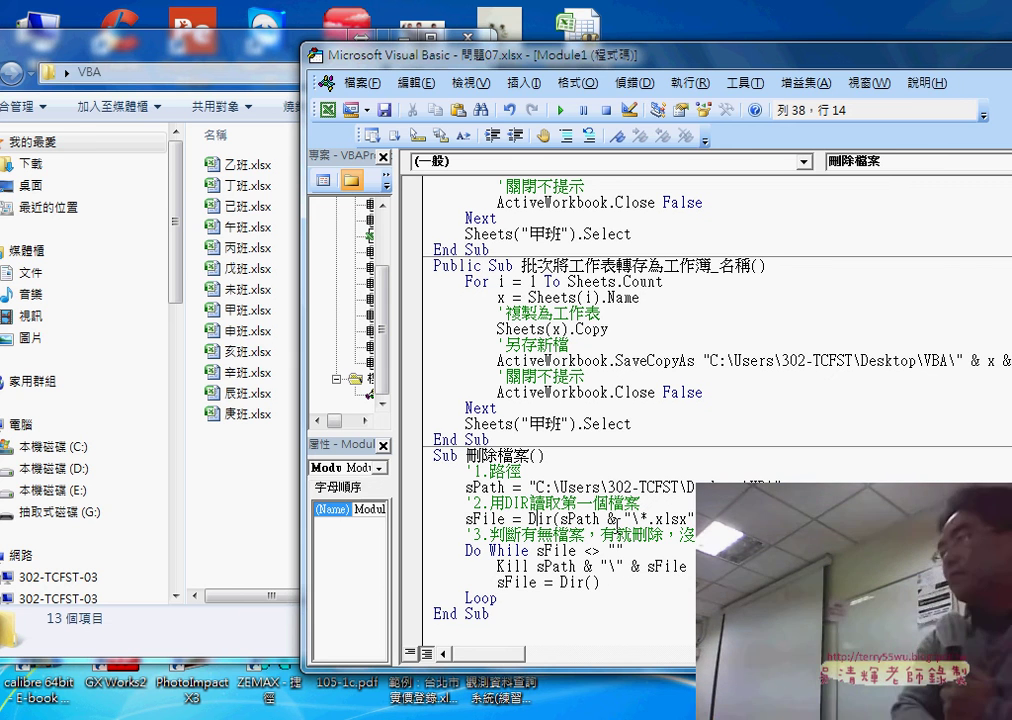
key("F1")
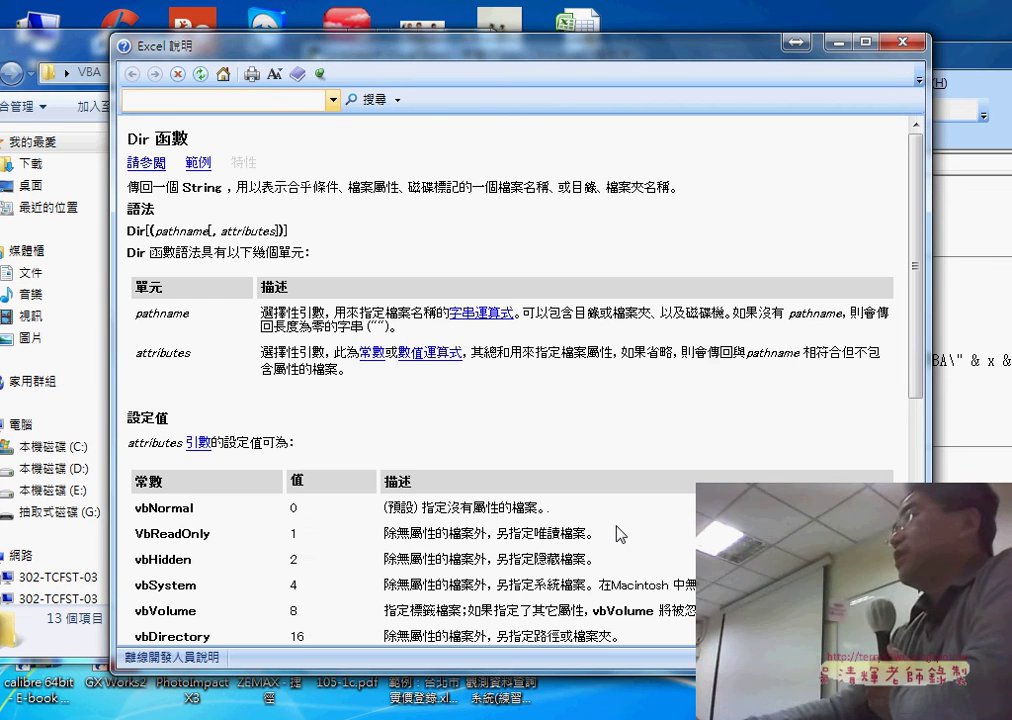
left_click_drag(128, 139, 192, 142)
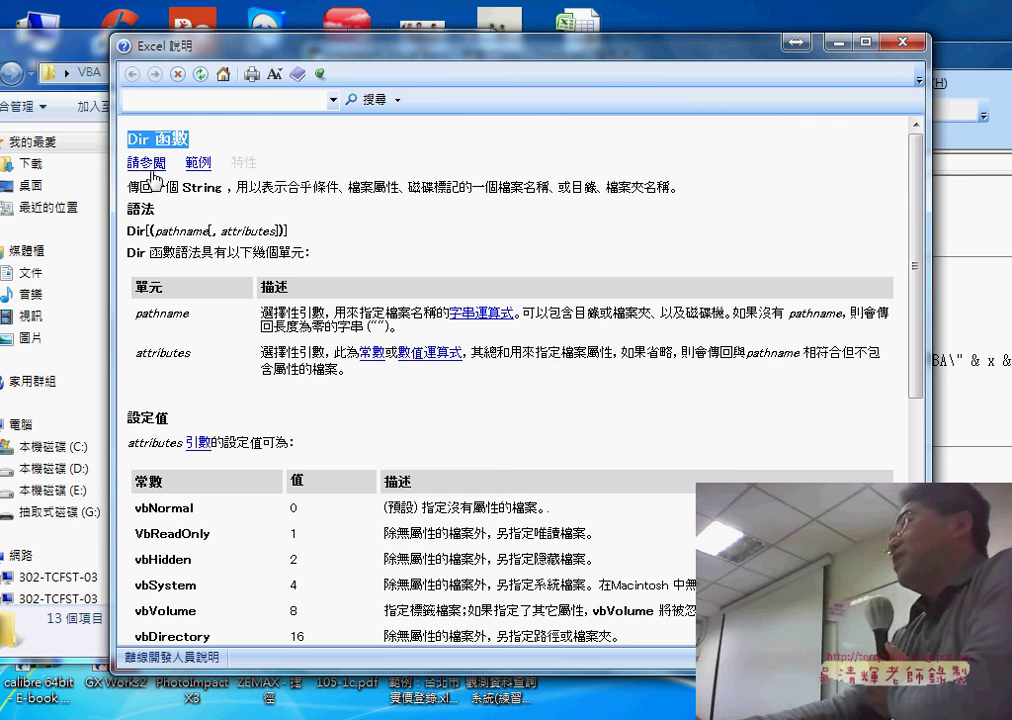
left_click_drag(128, 187, 663, 197)
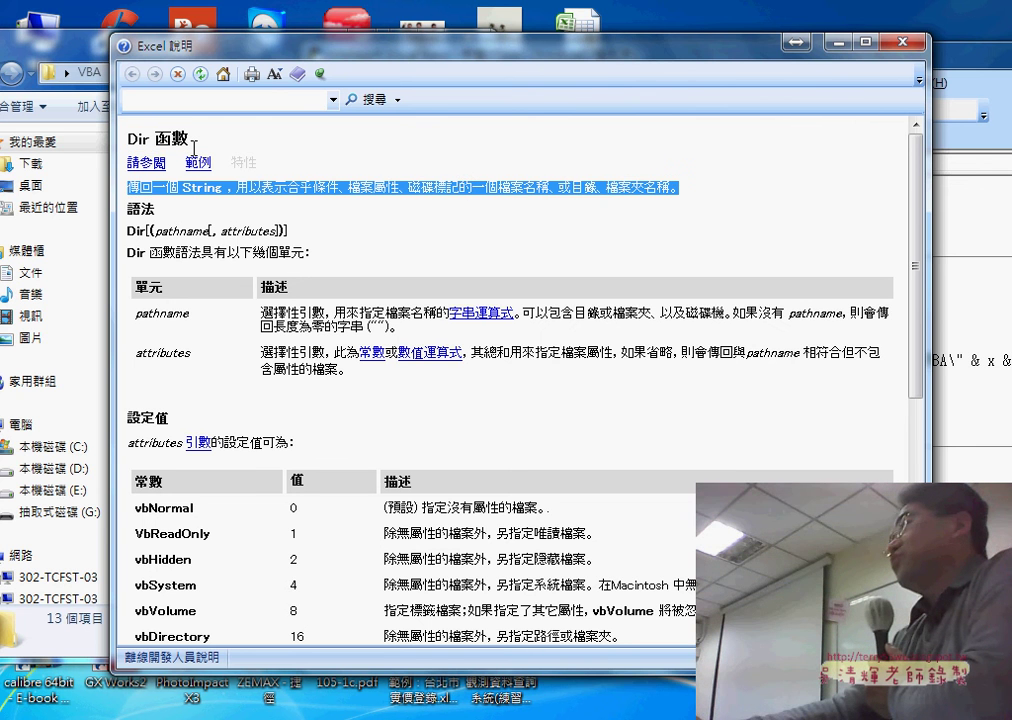
left_click(205, 197)
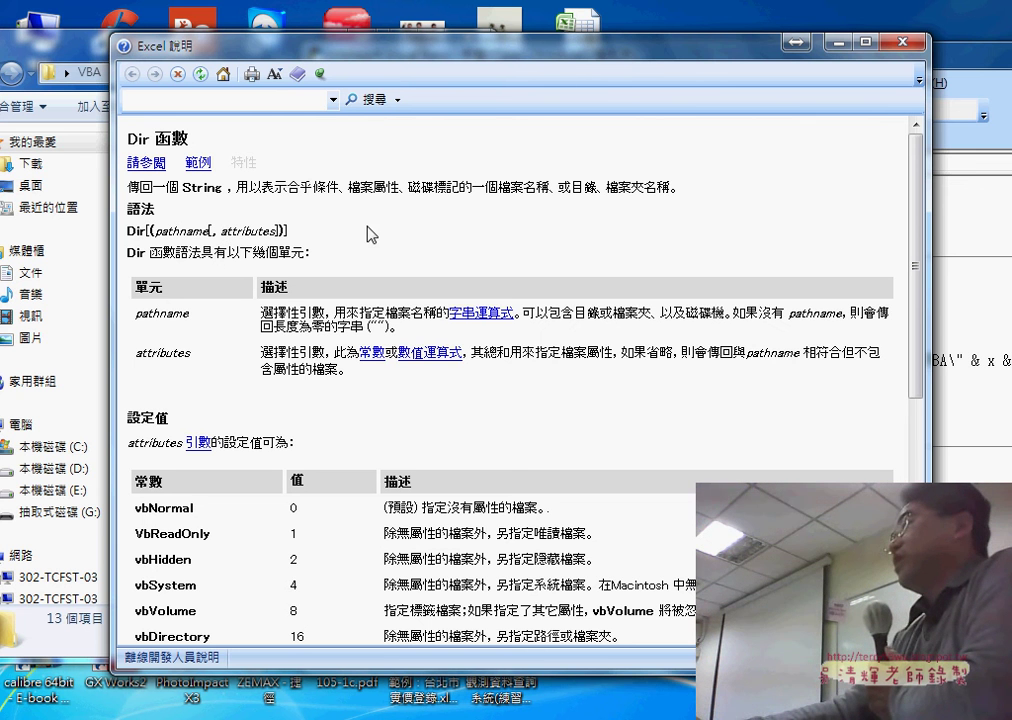
scroll(477, 263, "down", 2)
scroll(477, 263, "down", 2)
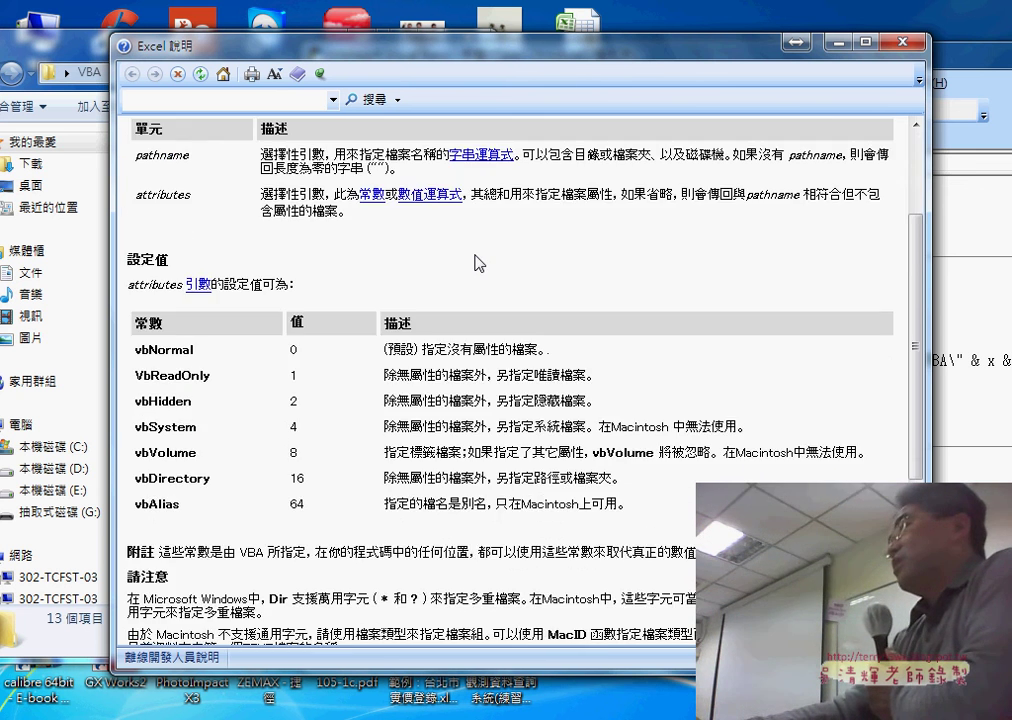
scroll(477, 263, "down", 5)
scroll(477, 260, "down", 1)
scroll(477, 260, "up", 5)
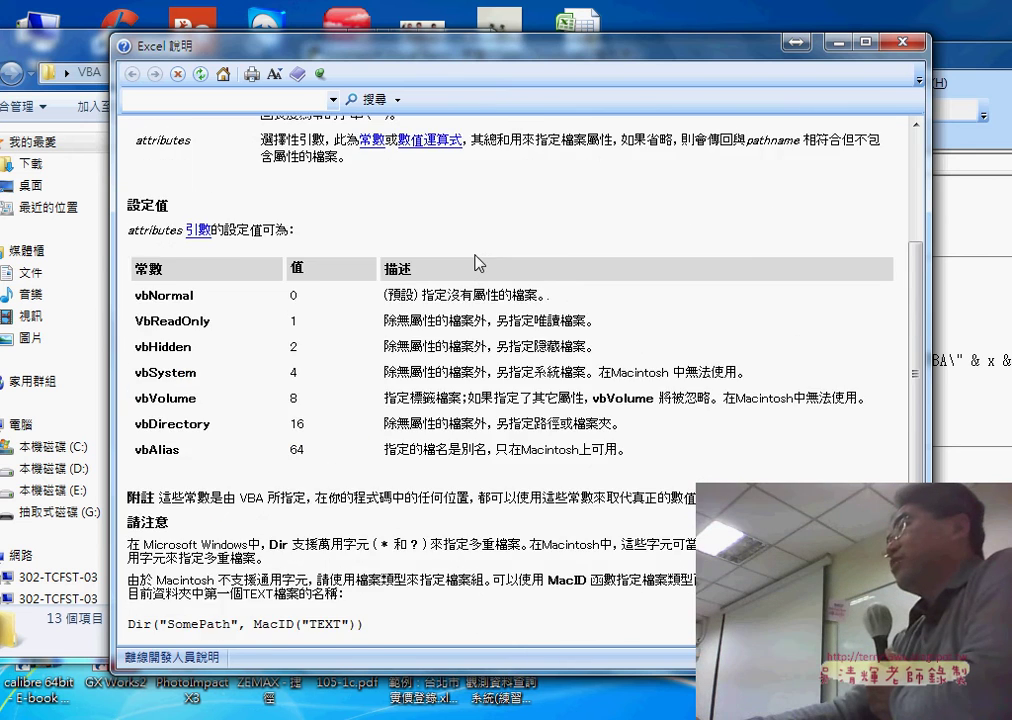
scroll(477, 262, "up", 2)
scroll(477, 262, "up", 2)
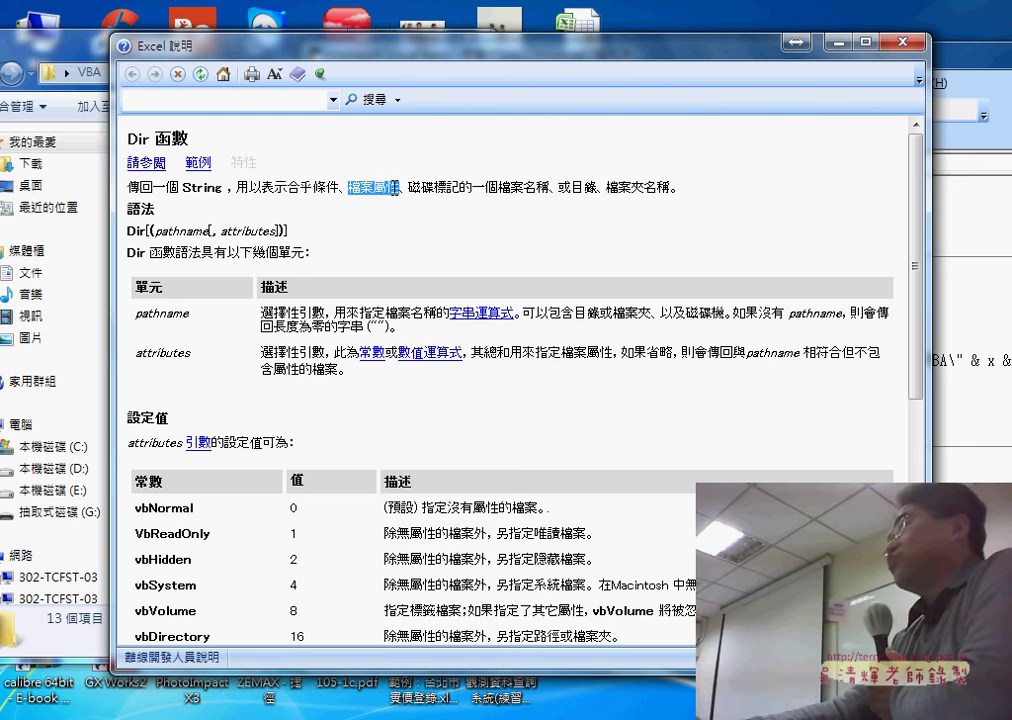
left_click_drag(408, 188, 459, 188)
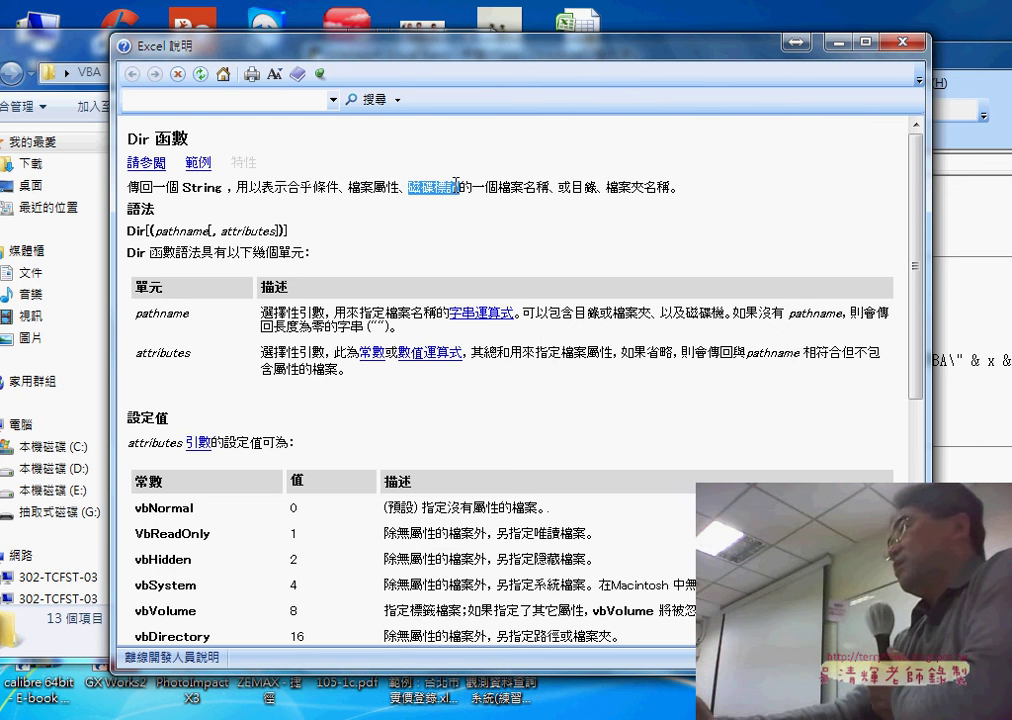
left_click(198, 164)
scroll(330, 355, "down", 1)
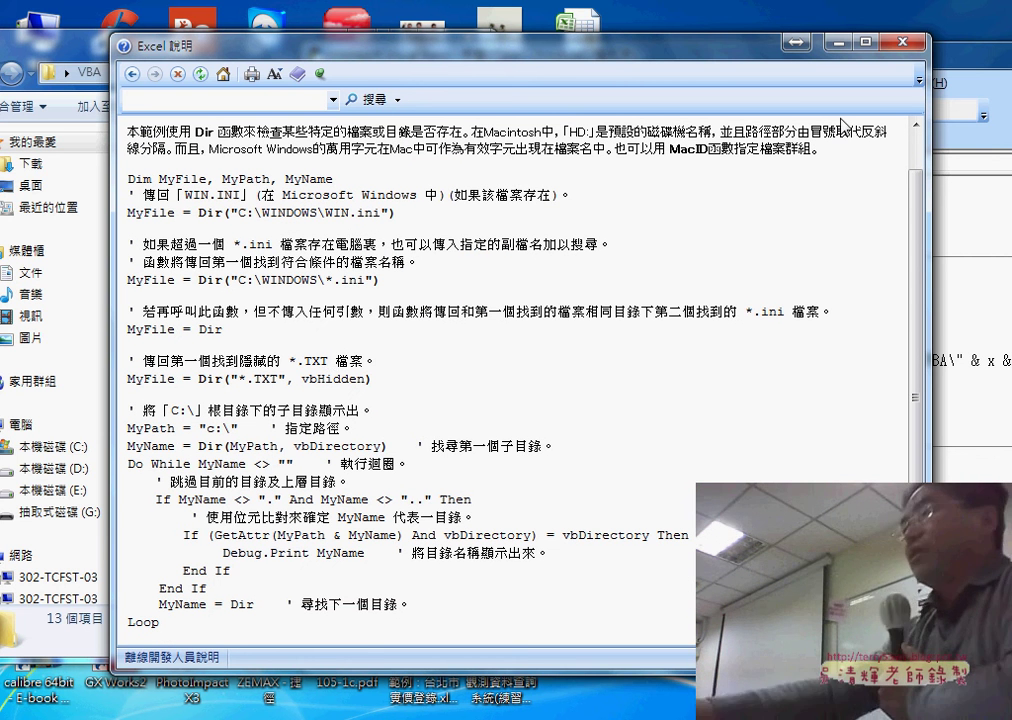
left_click(904, 41)
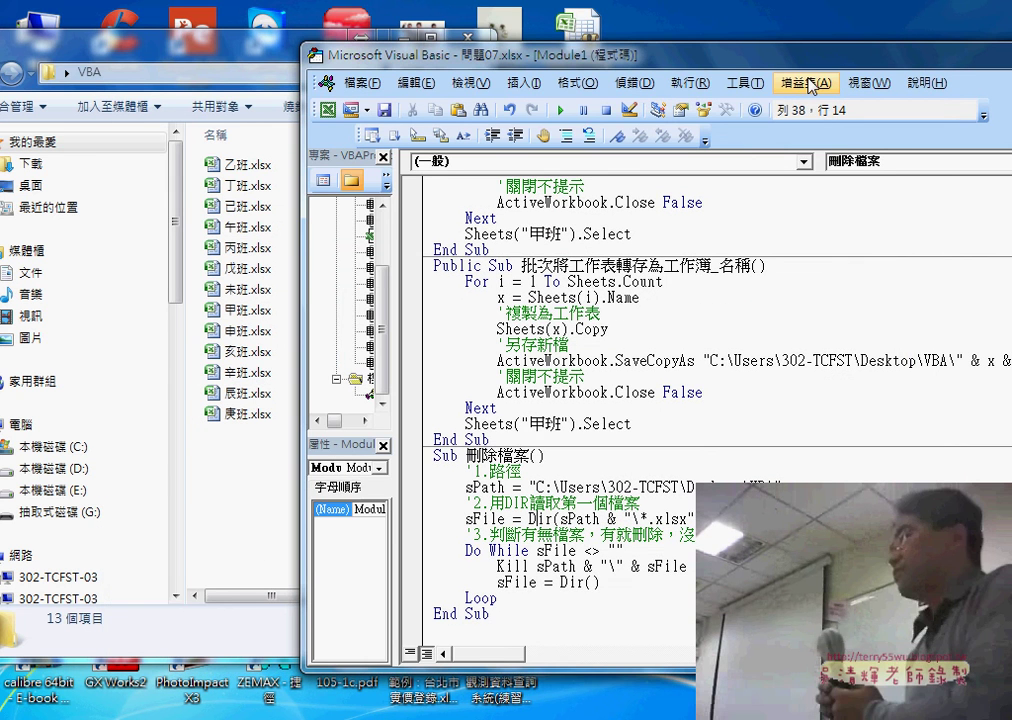